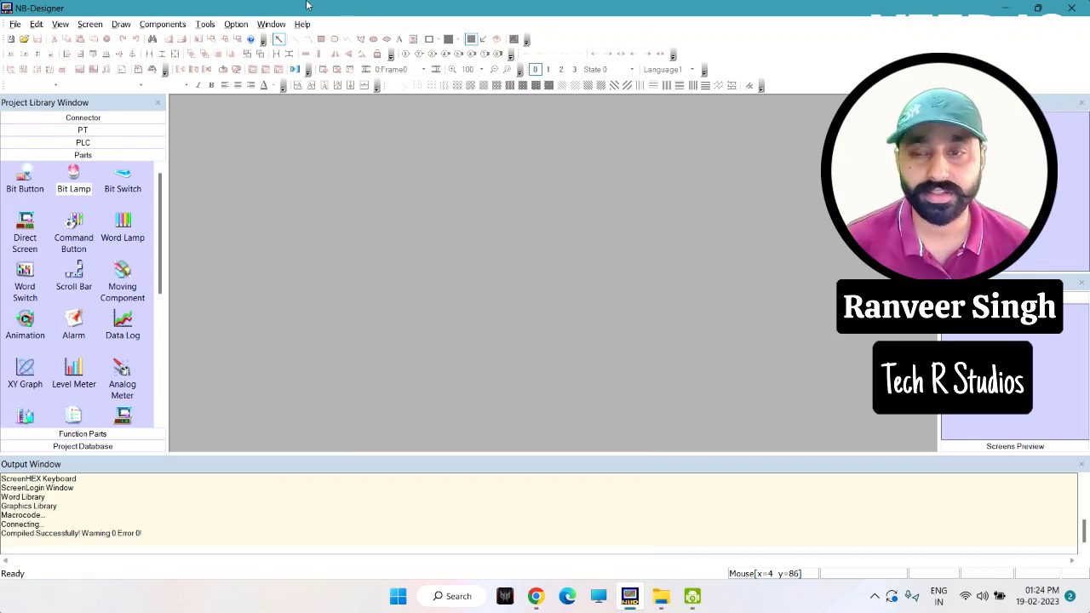
# Step: Create a new project named Test_05 in the default project path
pyautogui.click(15, 24)
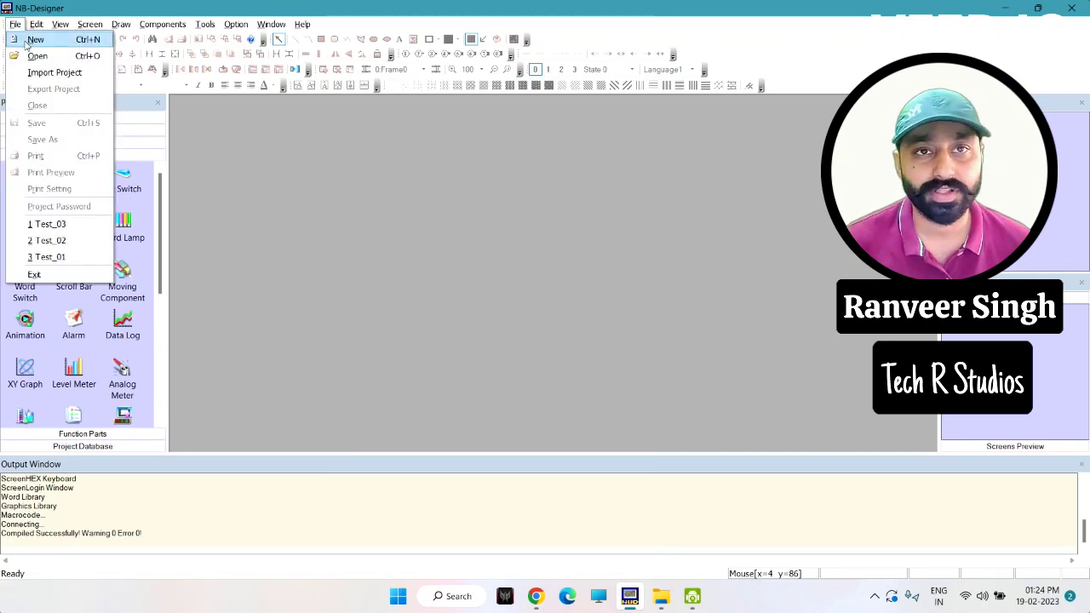
pyautogui.click(28, 40)
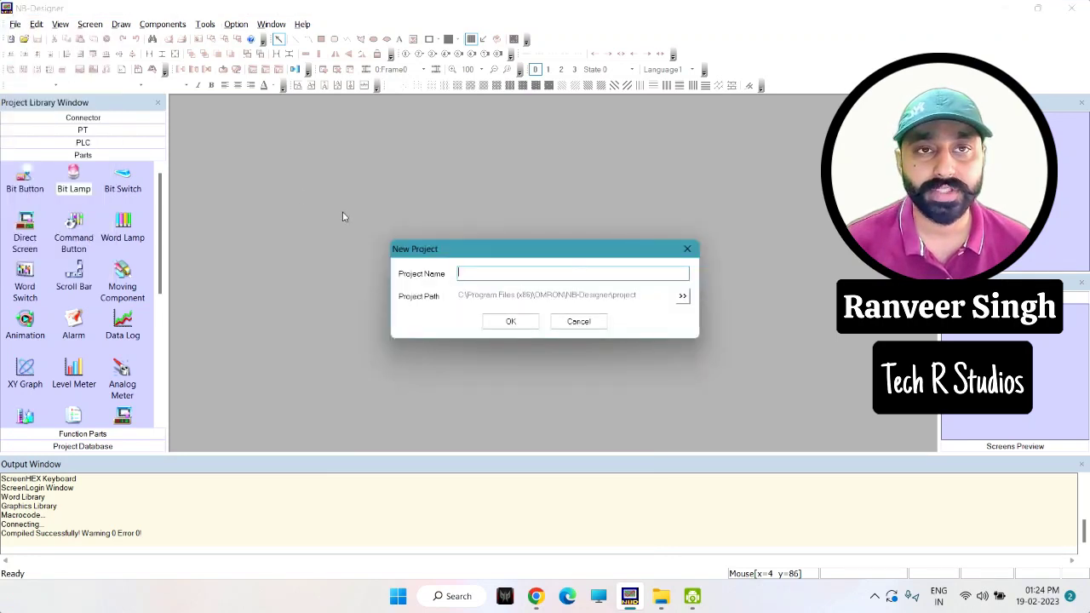
pyautogui.click(476, 272)
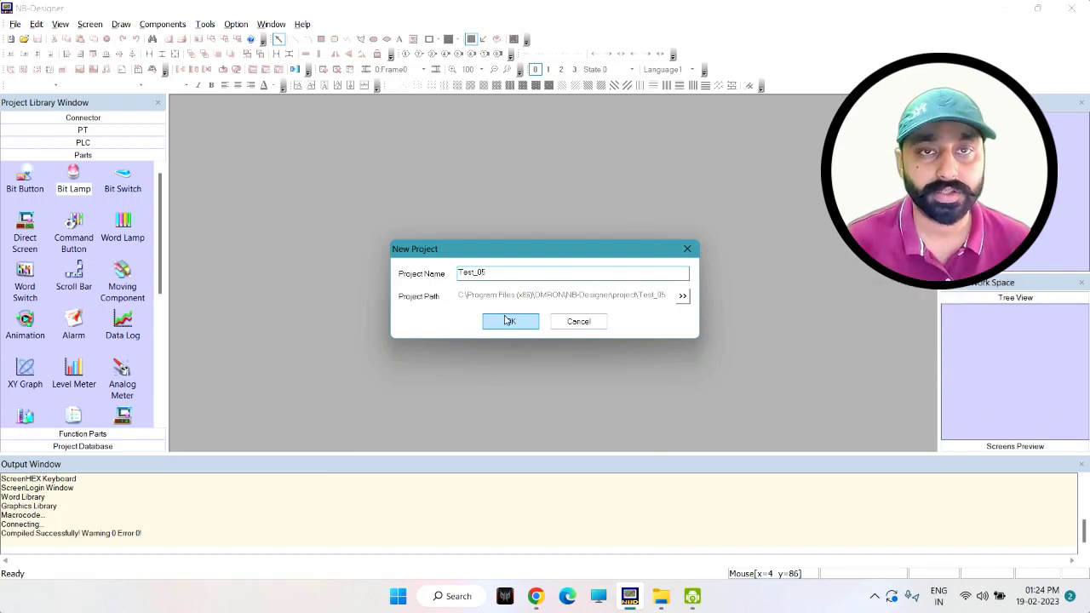
pyautogui.click(509, 321)
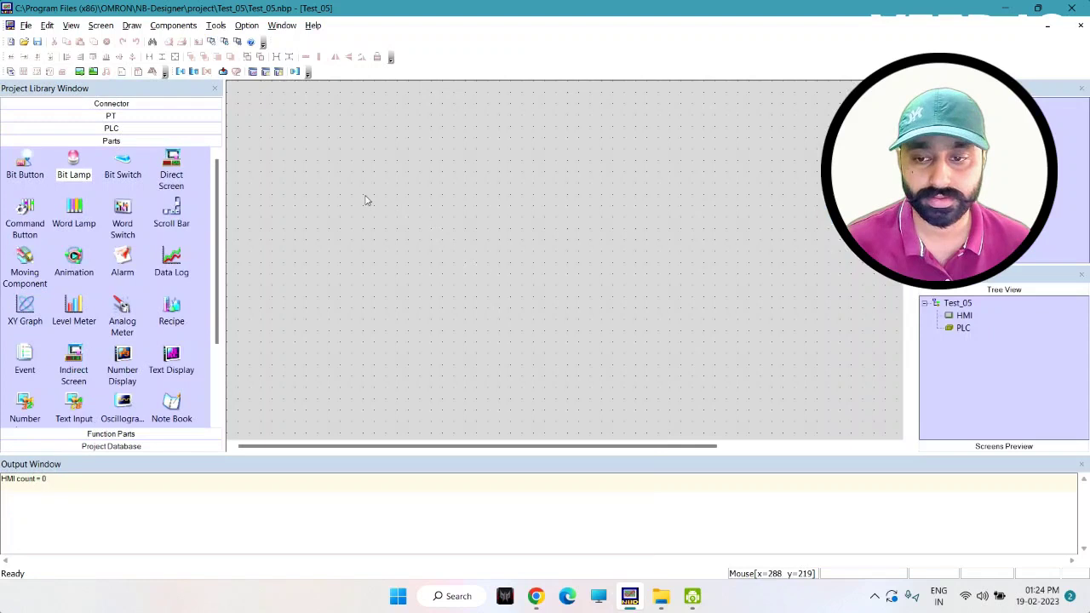
# Step: Add an NB7W-TW01B touch panel to the project canvas with the Horizontal display mode
pyautogui.click(156, 120)
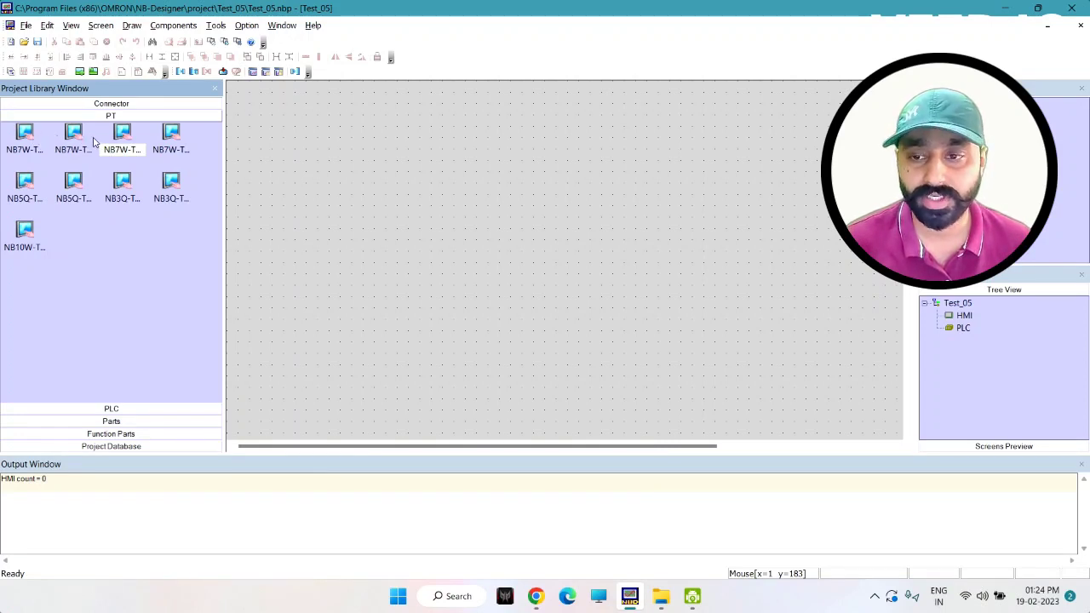
pyautogui.click(124, 140)
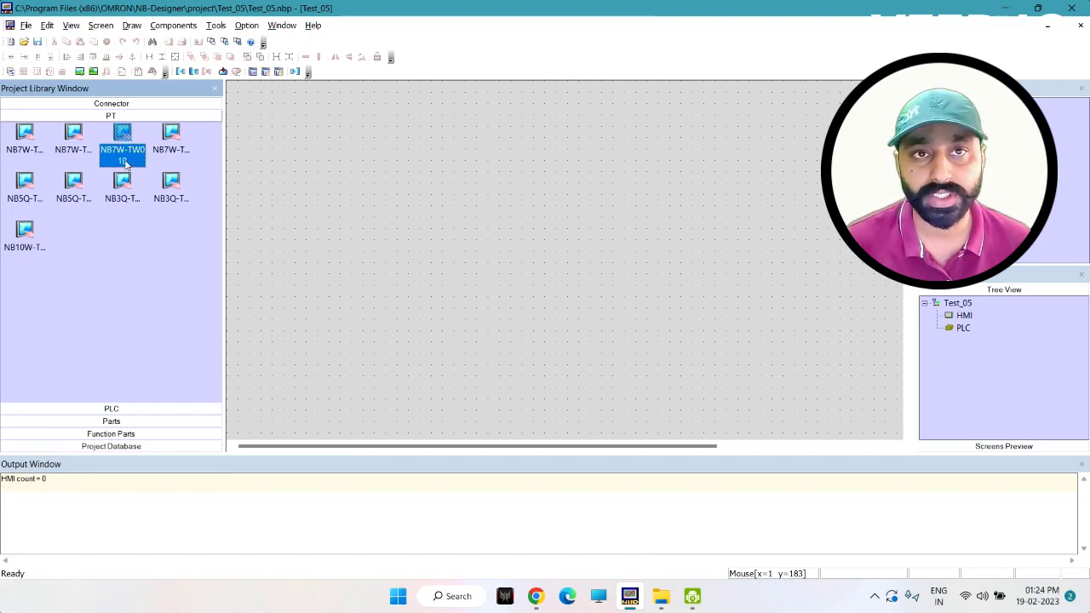
pyautogui.moveTo(128, 140); pyautogui.dragTo(392, 192)
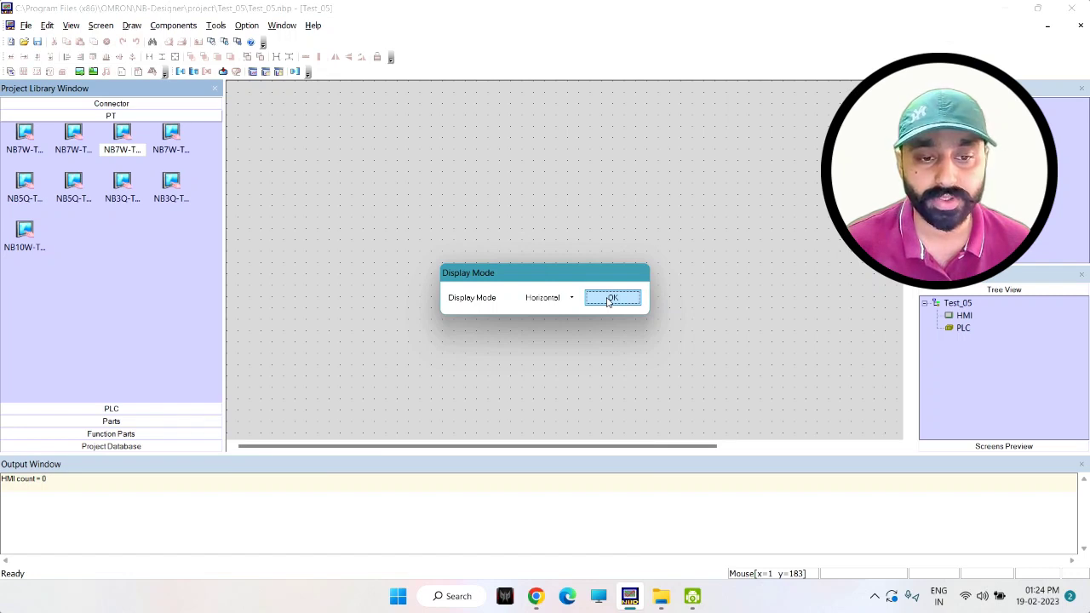
pyautogui.click(611, 299)
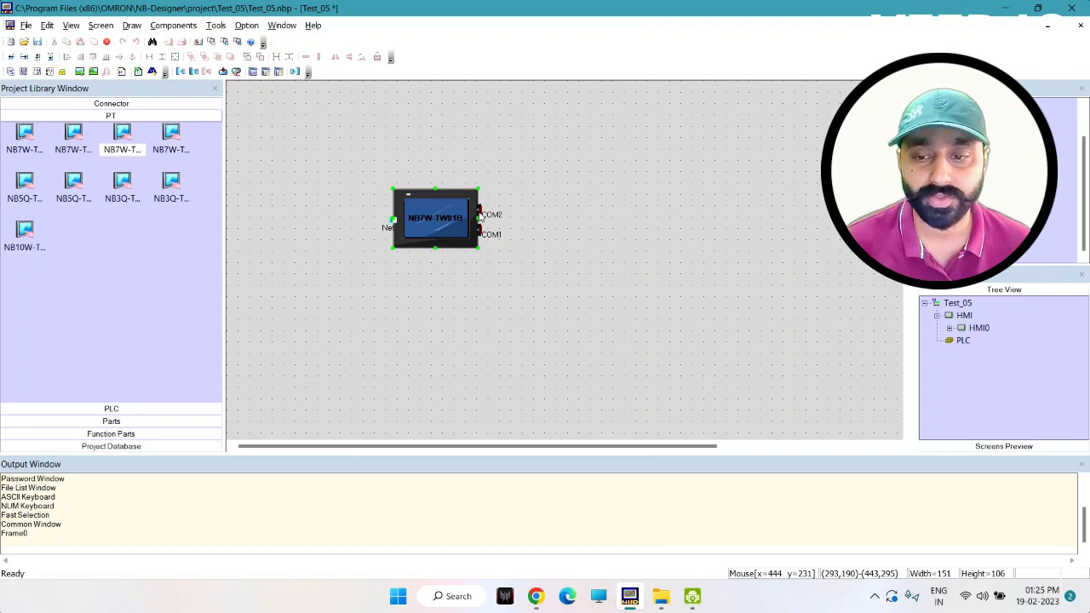
# Step: Open HMI0 for screen editing and select its 0:Frame0 screen
pyautogui.doubleClick(951, 332)
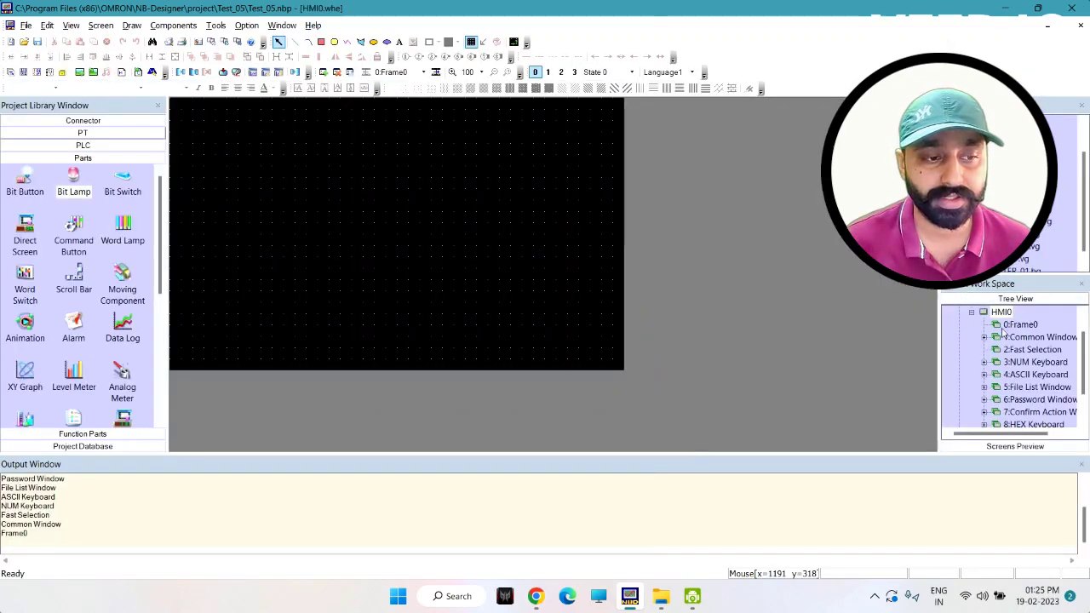
pyautogui.click(1018, 325)
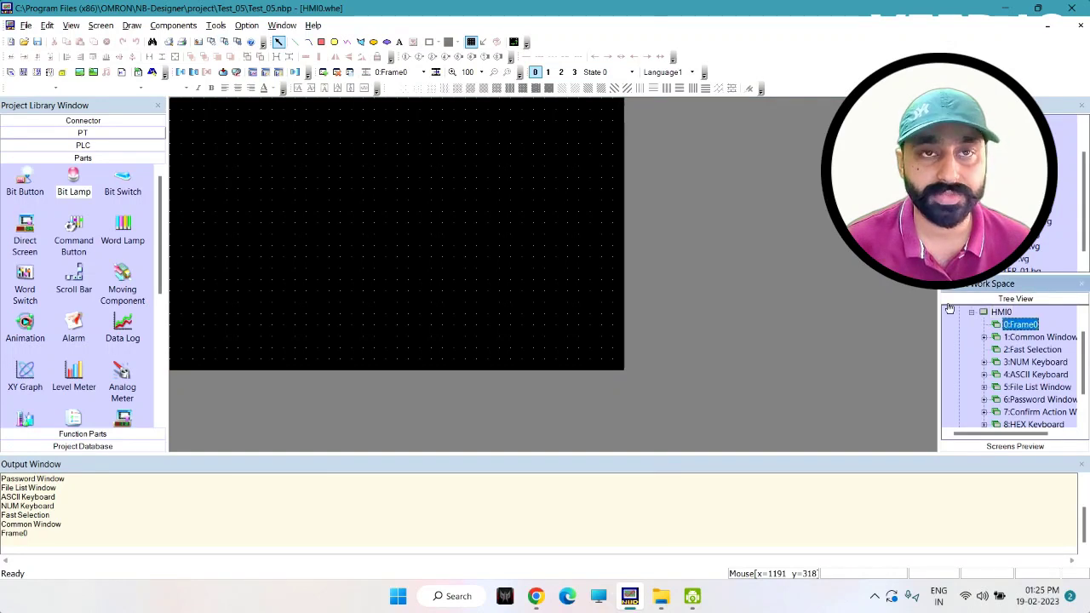
pyautogui.click(443, 179)
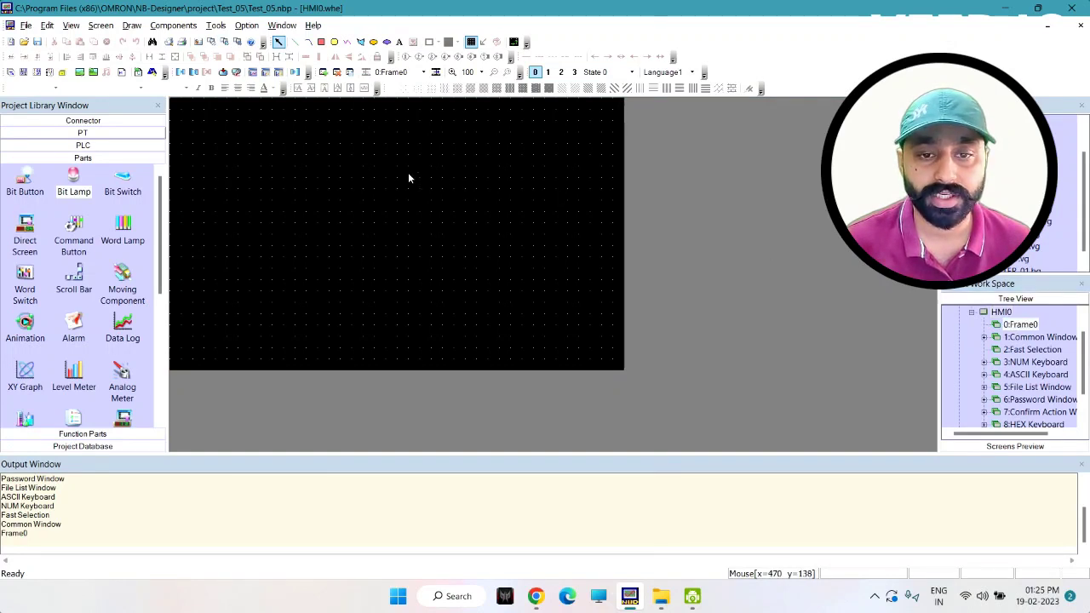
# Step: Enable the background color for Frame0 and set it to white in the screen properties
pyautogui.rightClick(463, 144)
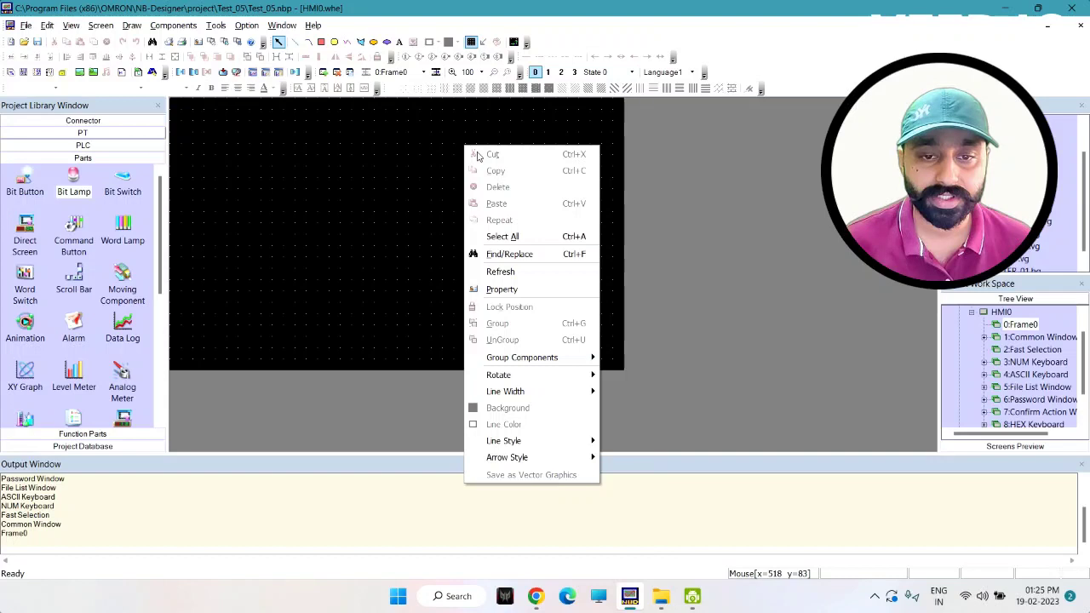
pyautogui.click(514, 290)
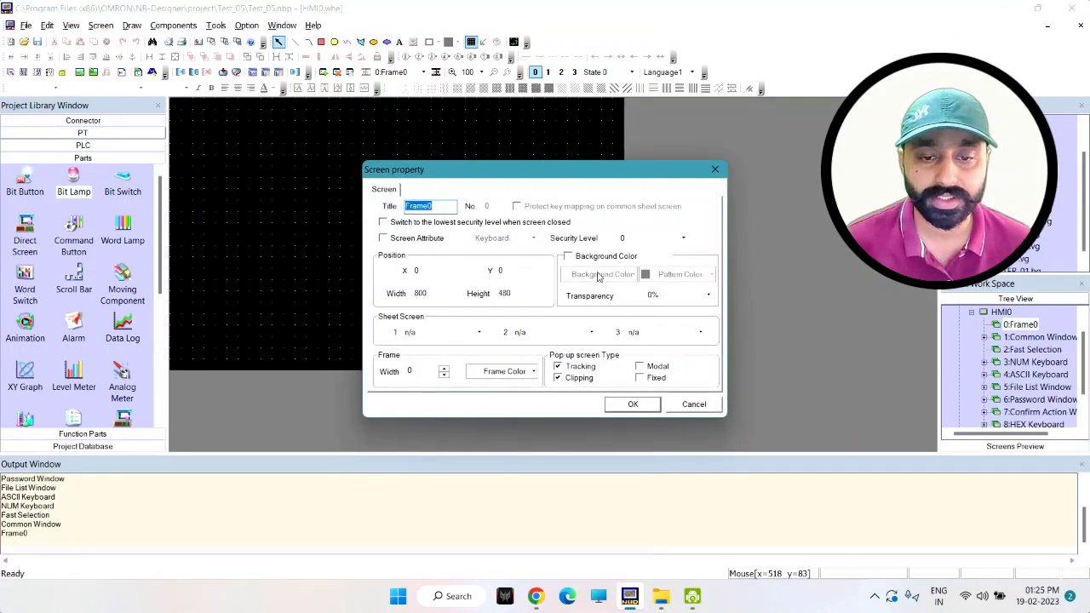
pyautogui.click(569, 257)
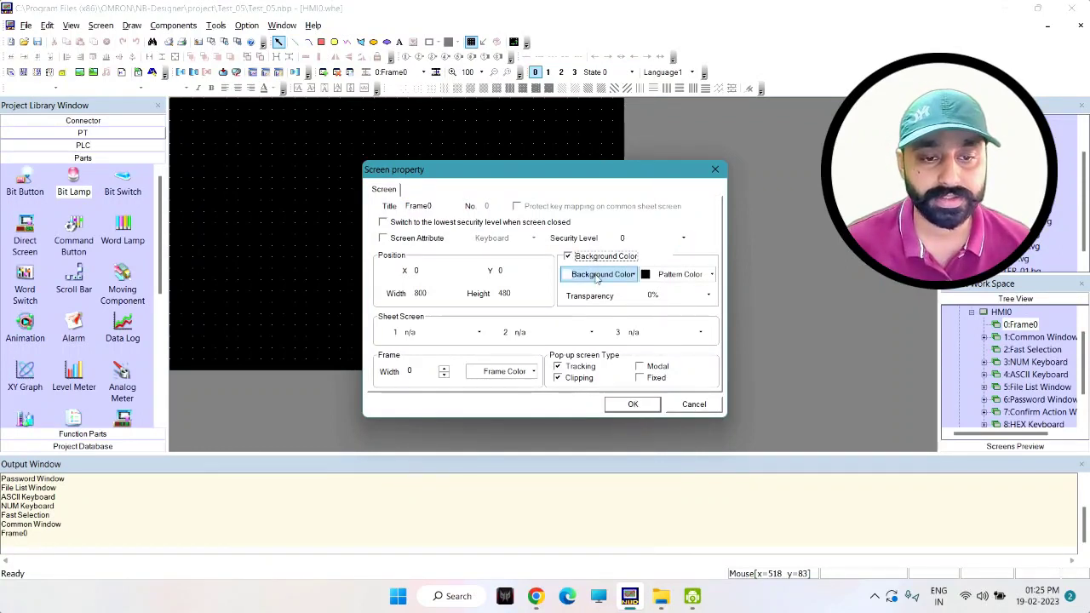
pyautogui.click(601, 274)
pyautogui.click(645, 356)
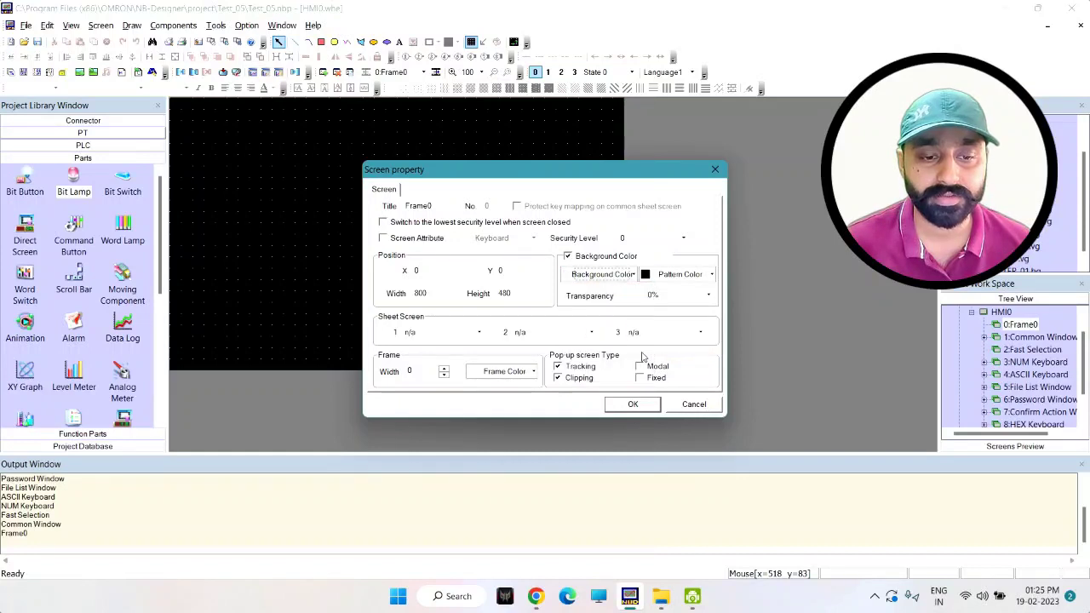
pyautogui.click(635, 405)
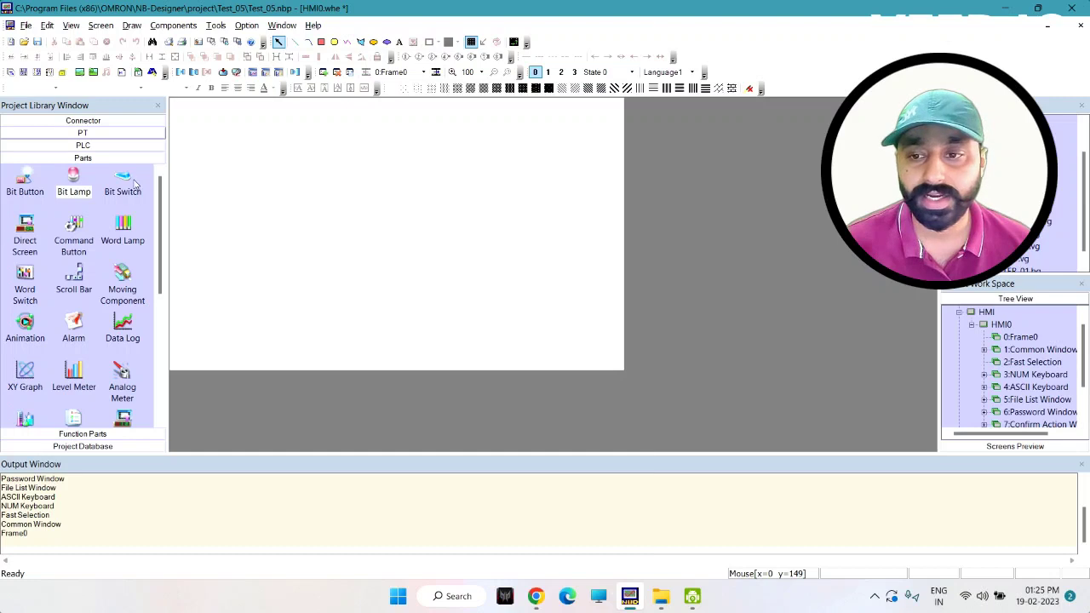
# Step: Place a Bit Switch on Frame0 and use area LB with address 0 for its read and write address
pyautogui.moveTo(125, 183); pyautogui.dragTo(241, 175)
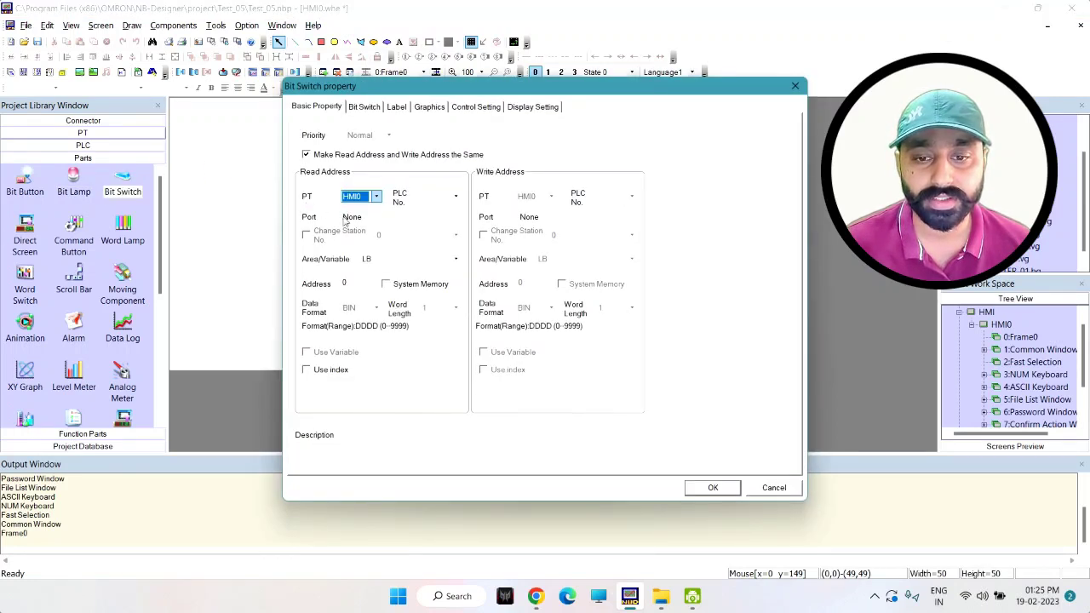
pyautogui.click(405, 261)
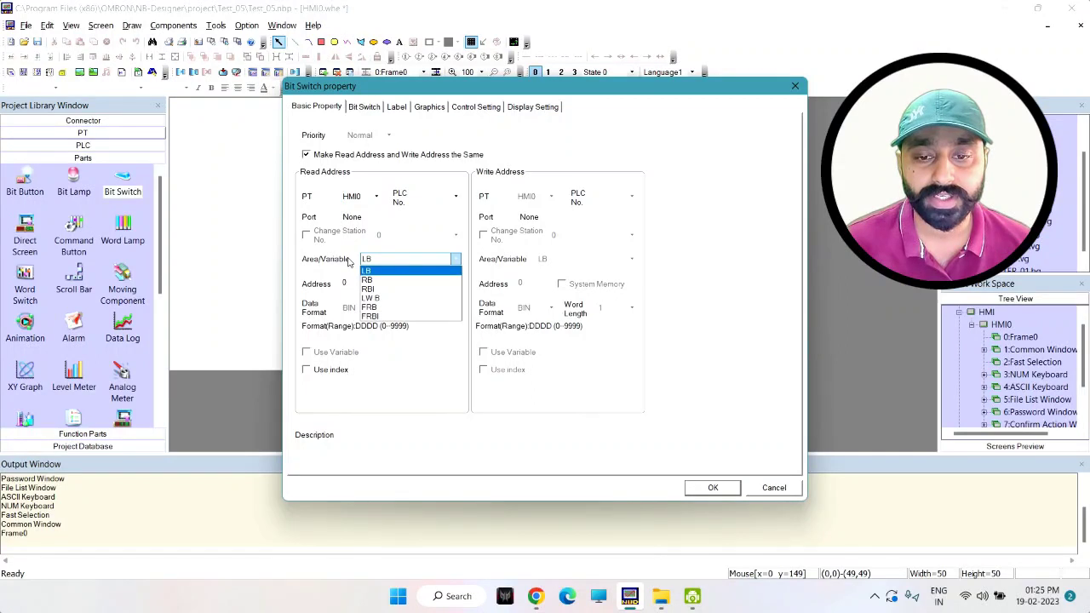
pyautogui.click(373, 266)
pyautogui.click(368, 283)
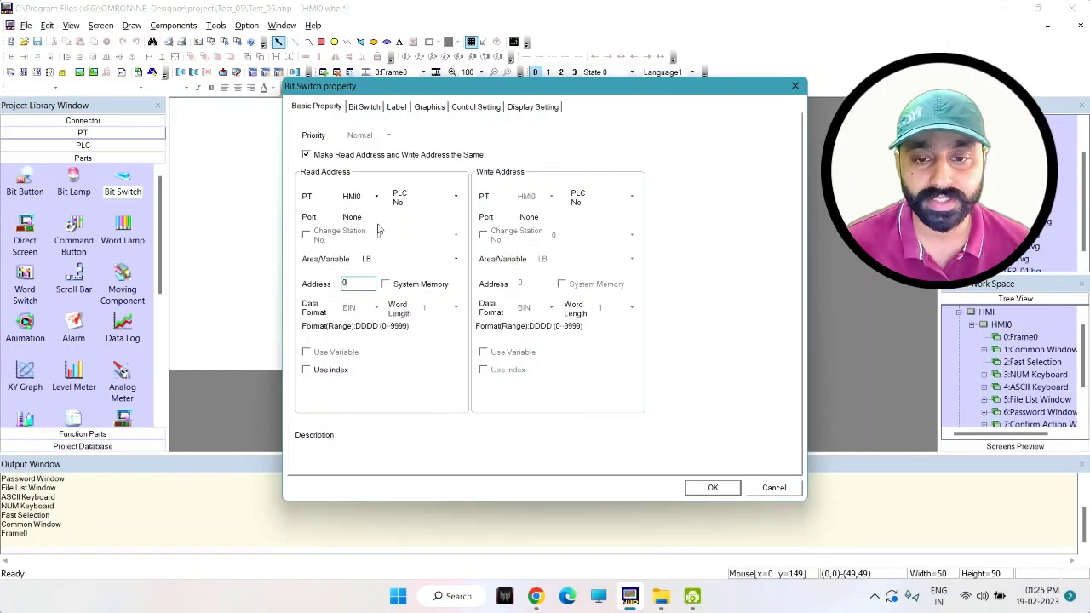
# Step: Set the bit switch's type to Momentary
pyautogui.click(362, 108)
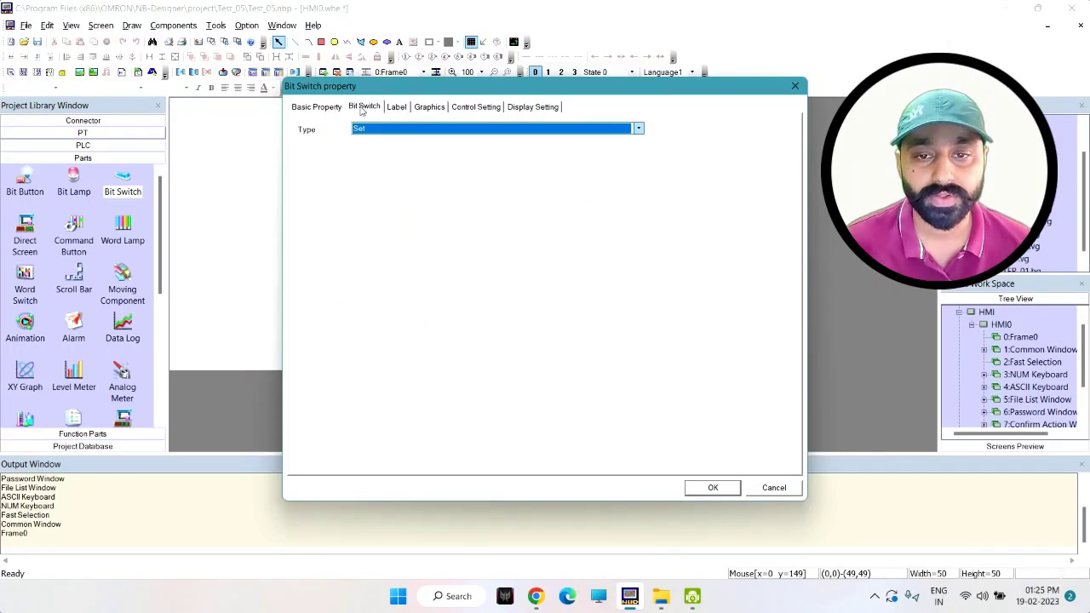
pyautogui.click(378, 131)
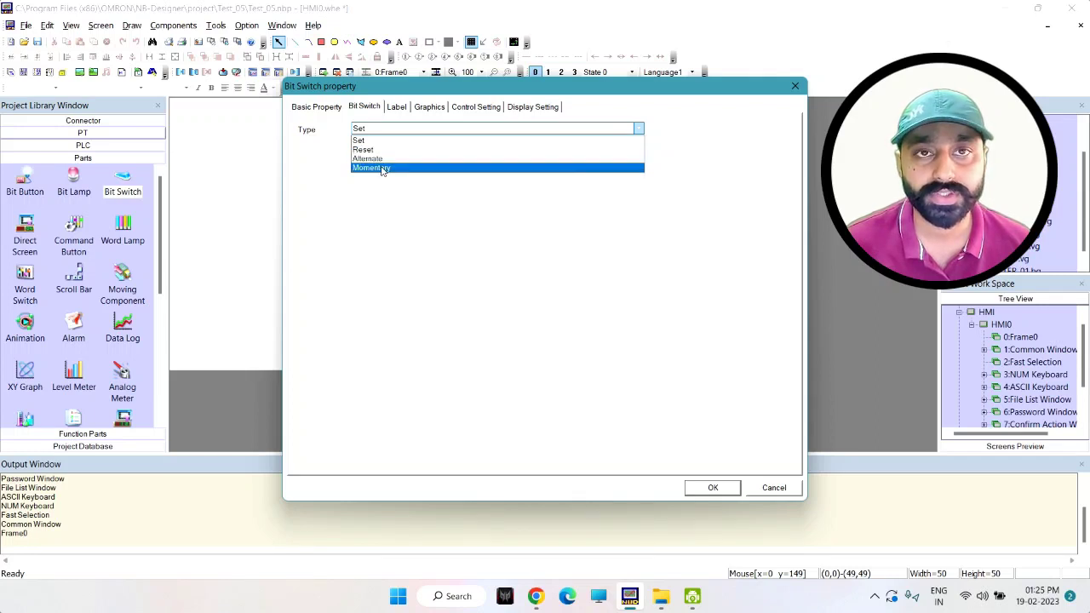
pyautogui.click(382, 169)
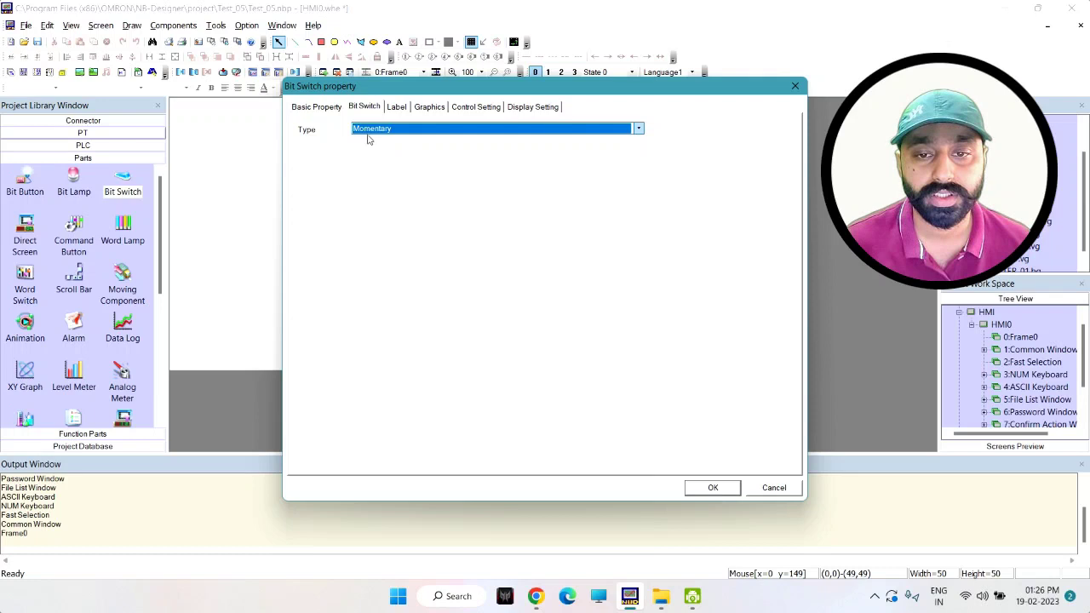
# Step: Label the bit switch OFF for state 0 and ON for state 1
pyautogui.click(396, 108)
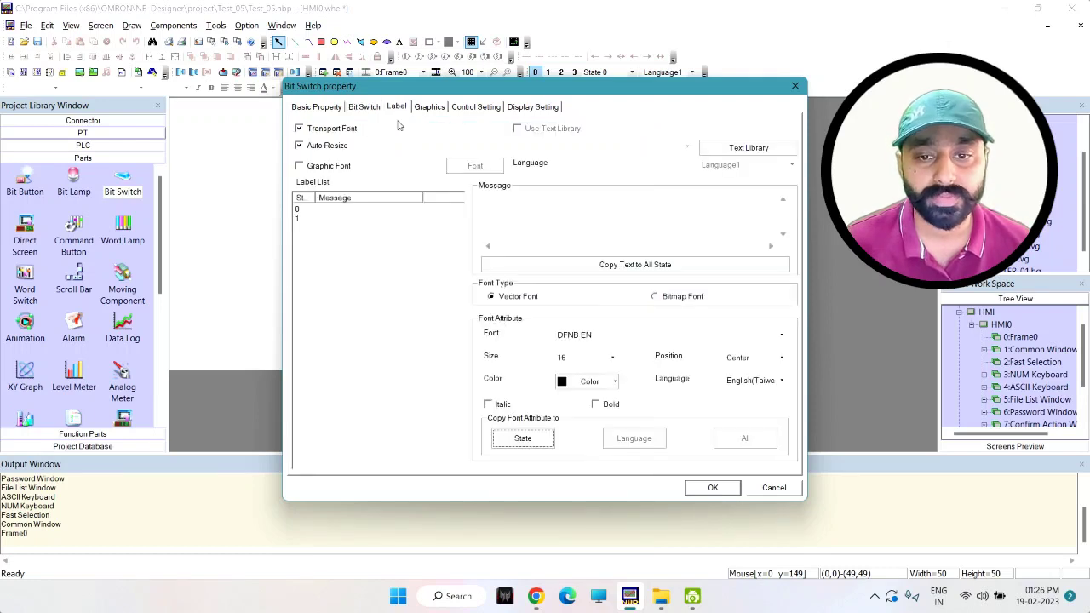
pyautogui.click(418, 210)
pyautogui.click(488, 202)
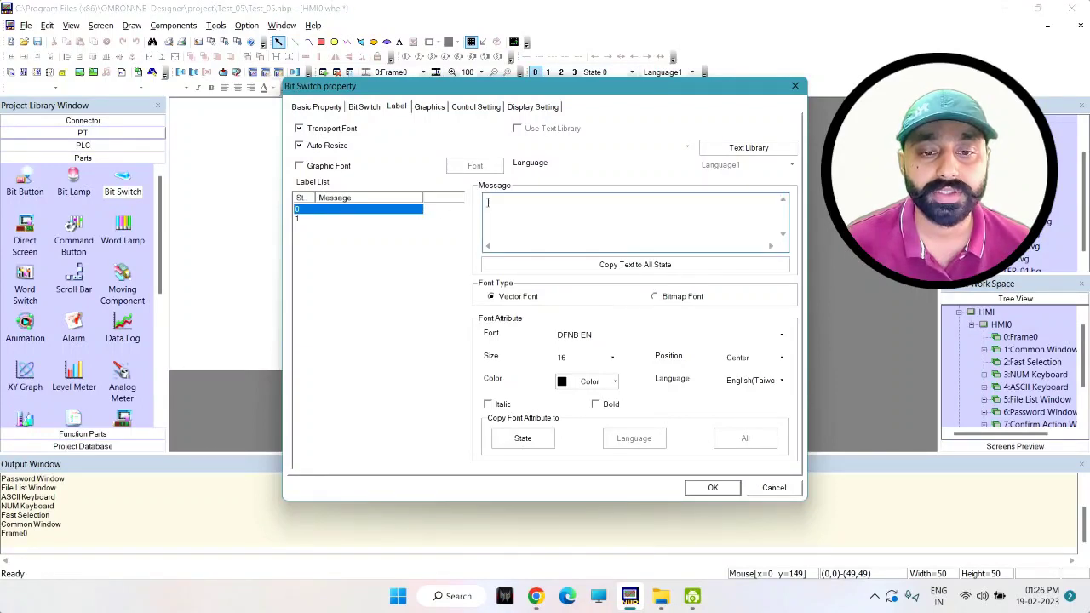
pyautogui.click(488, 201)
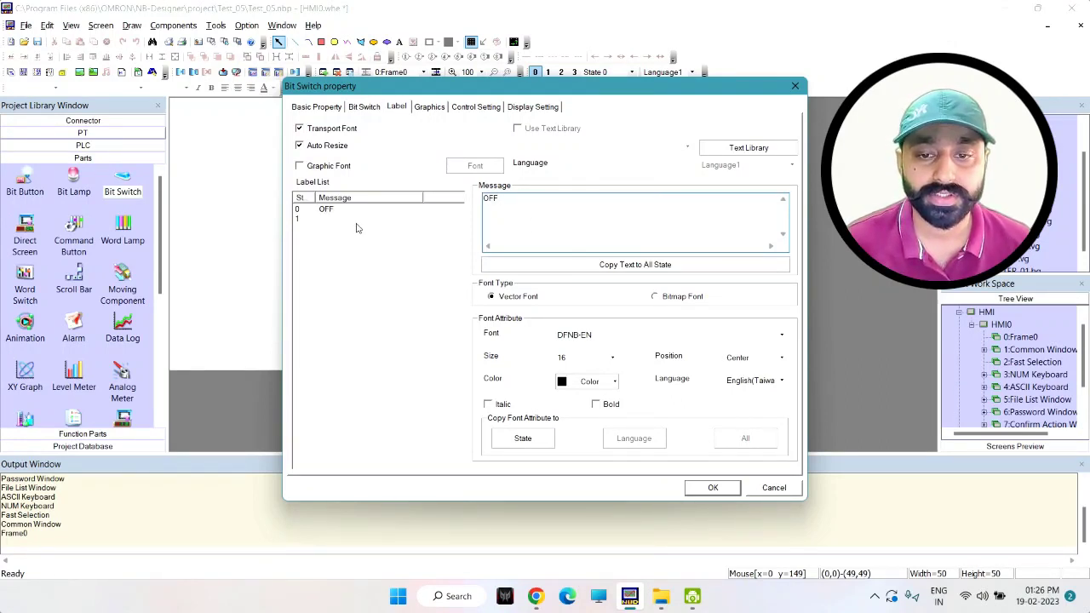
pyautogui.click(328, 220)
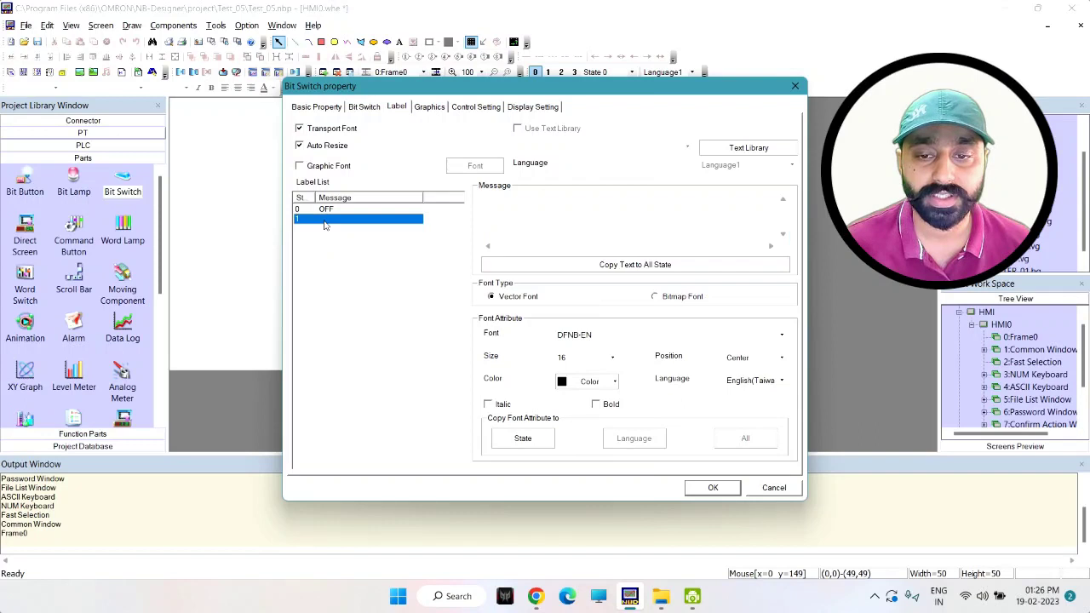
pyautogui.click(523, 226)
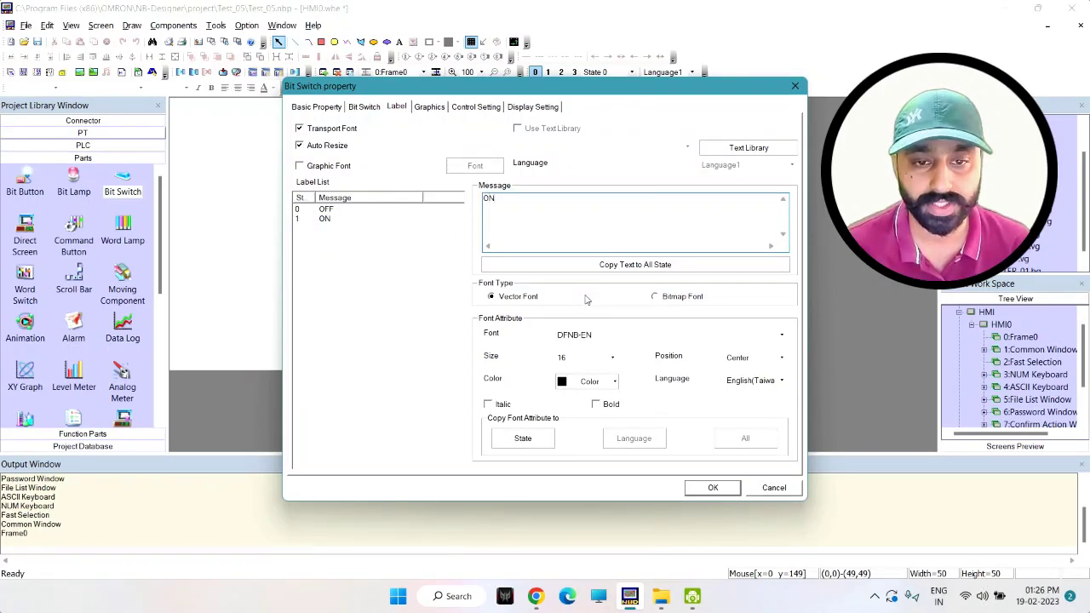
# Step: Open the vg button folder of the System Graphics Library to import a graphic for the bit switch
pyautogui.click(430, 109)
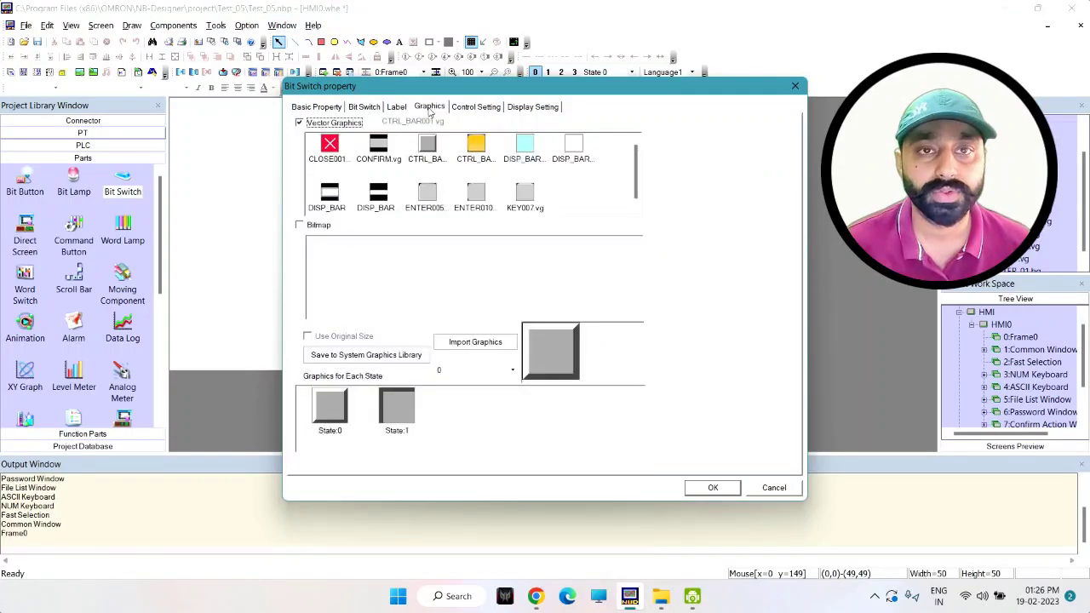
pyautogui.scroll(-2, 507, 173)
pyautogui.scroll(2, 507, 175)
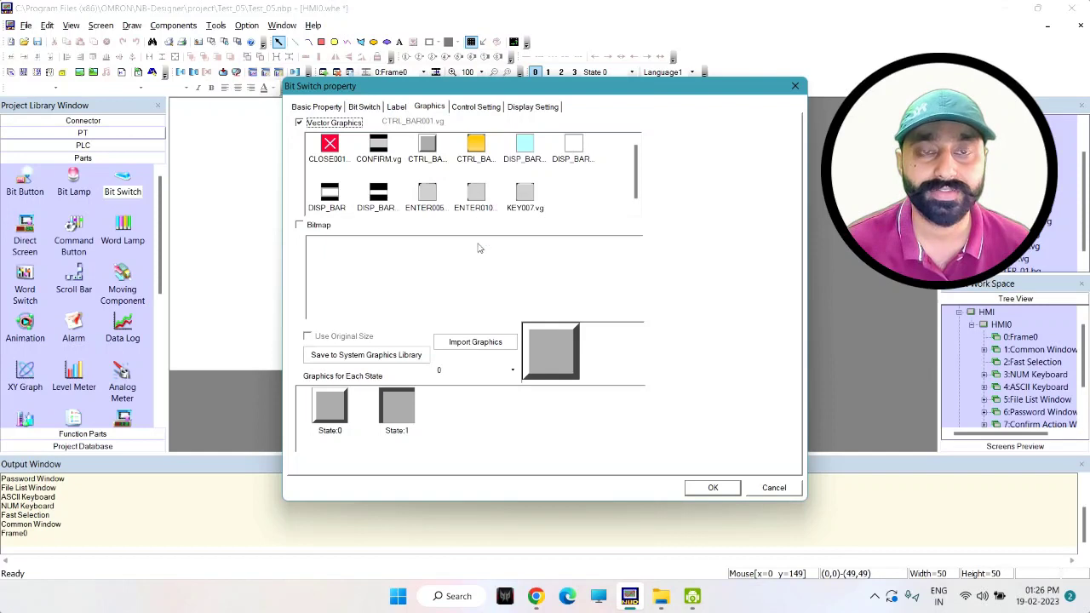
pyautogui.click(489, 343)
pyautogui.click(402, 195)
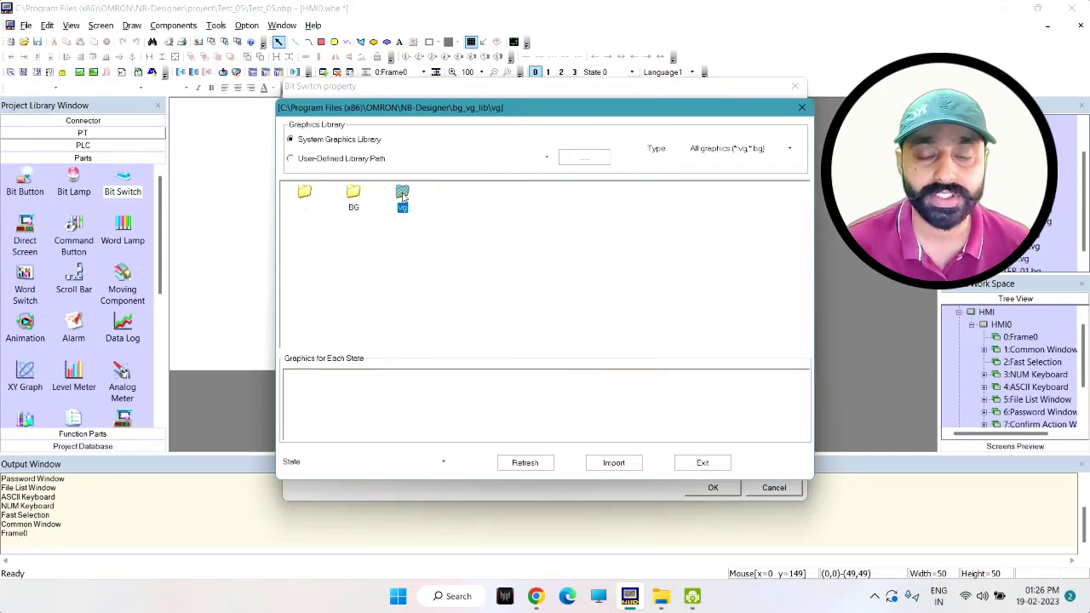
pyautogui.doubleClick(403, 195)
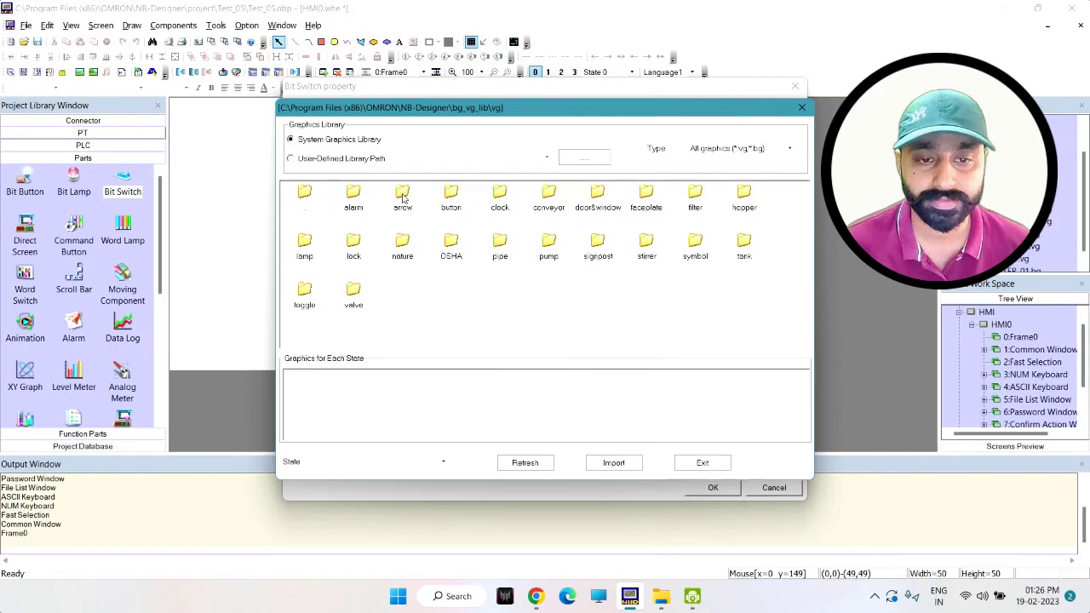
pyautogui.click(450, 198)
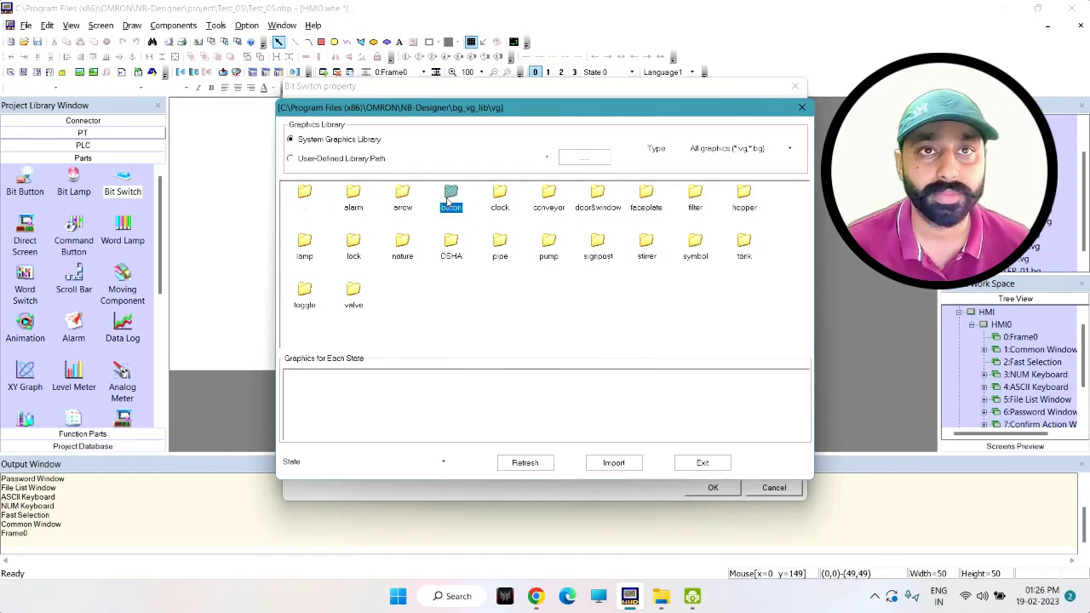
pyautogui.doubleClick(449, 200)
# Step: Import the red and green two-state graphic Button2-62.vg for the bit switch
pyautogui.scroll(-7, 517, 228)
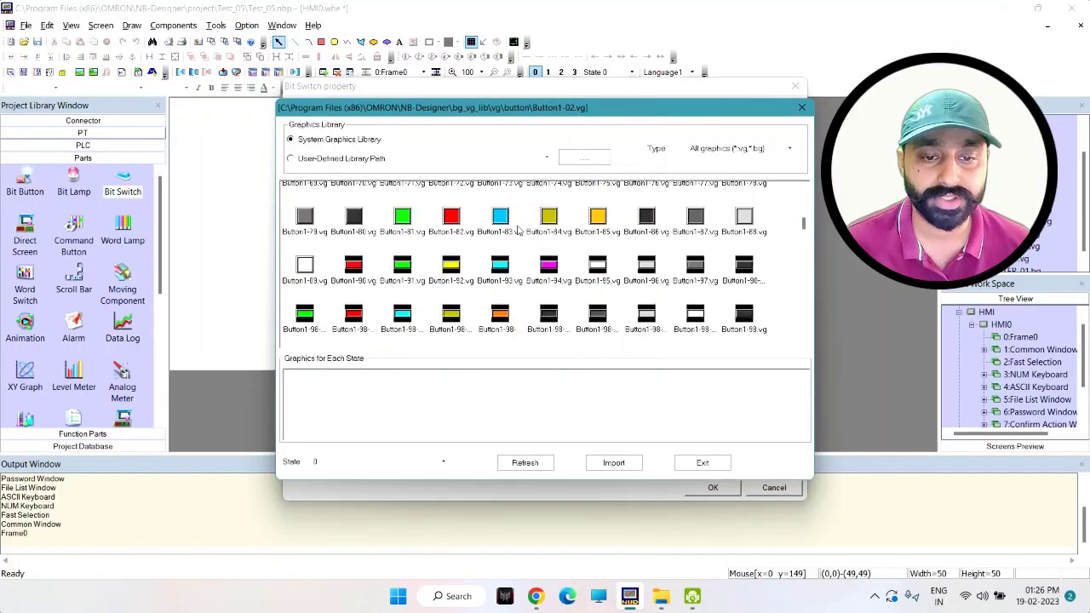
pyautogui.scroll(-10, 517, 229)
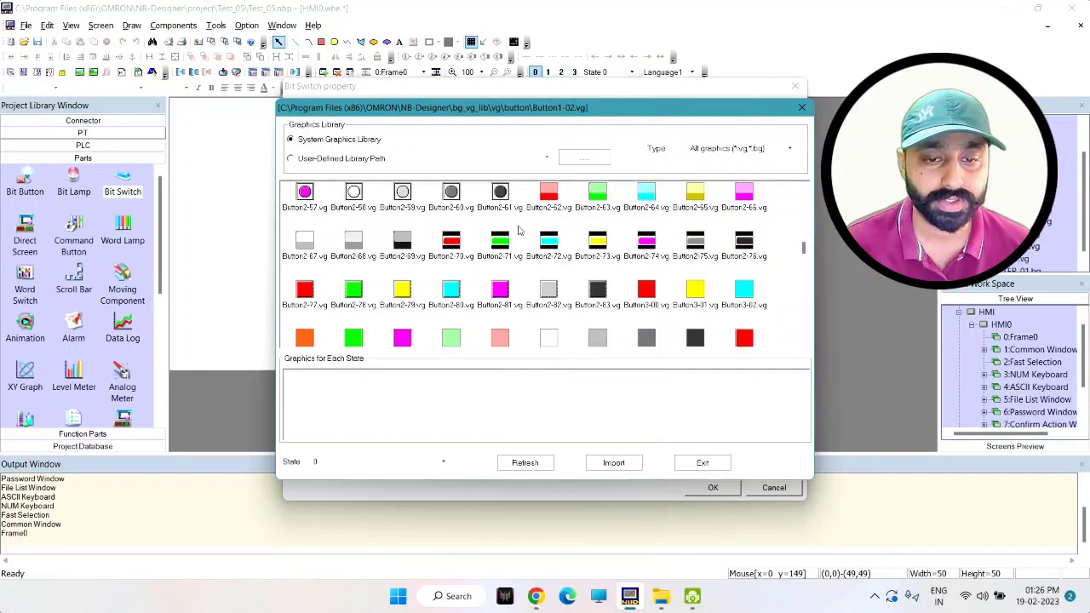
pyautogui.scroll(2, 517, 228)
pyautogui.click(449, 243)
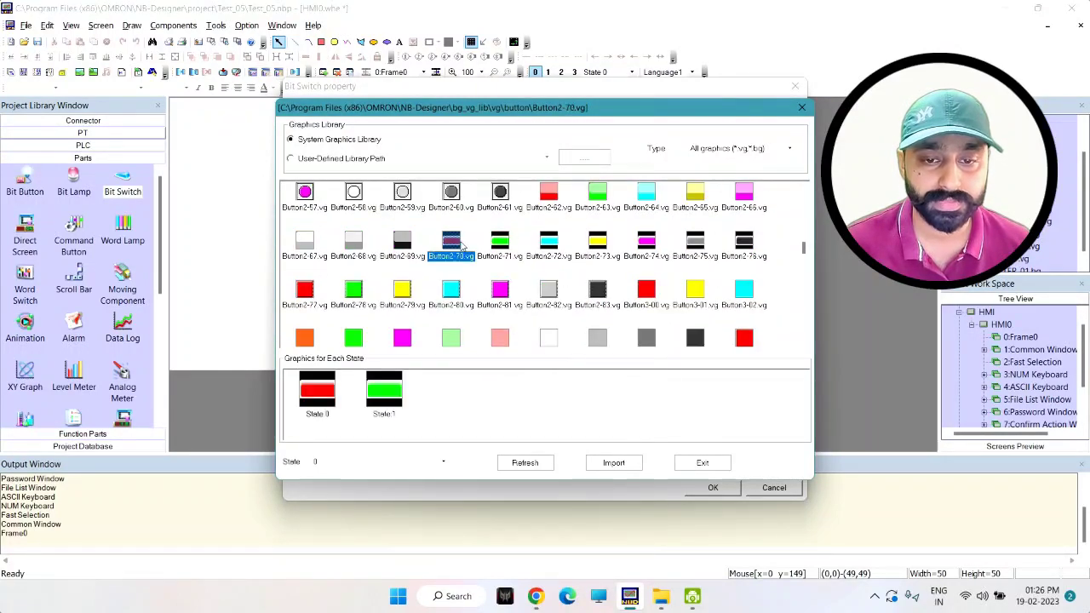
pyautogui.click(553, 197)
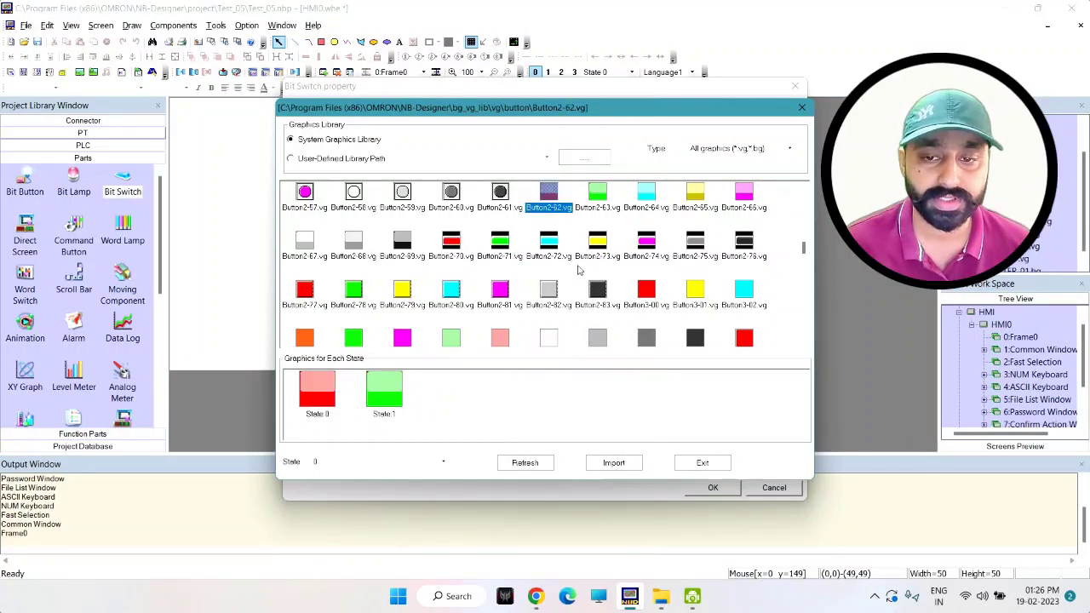
pyautogui.click(637, 463)
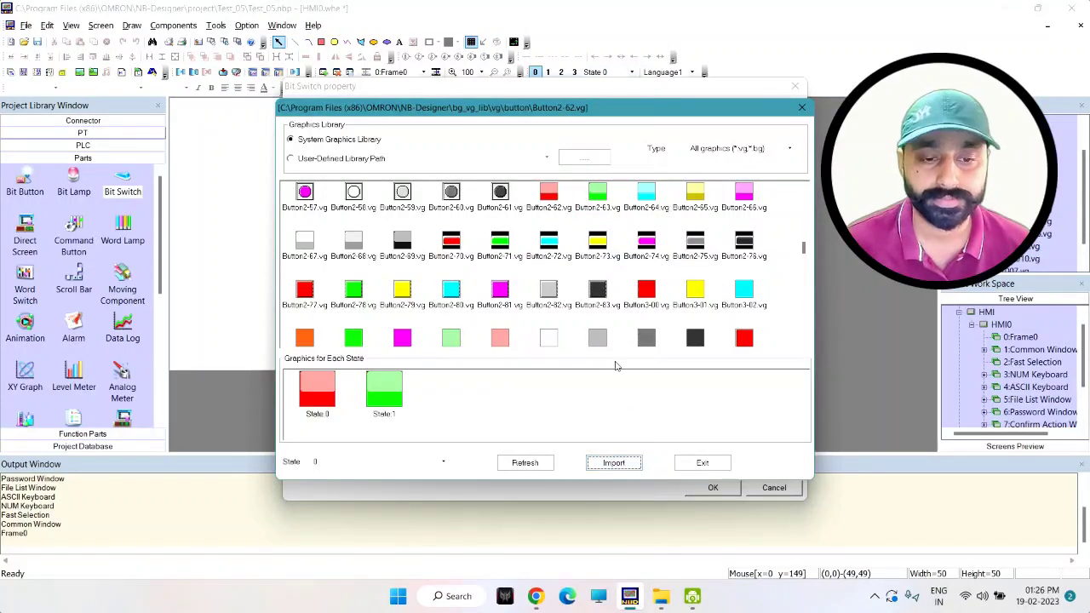
pyautogui.click(703, 464)
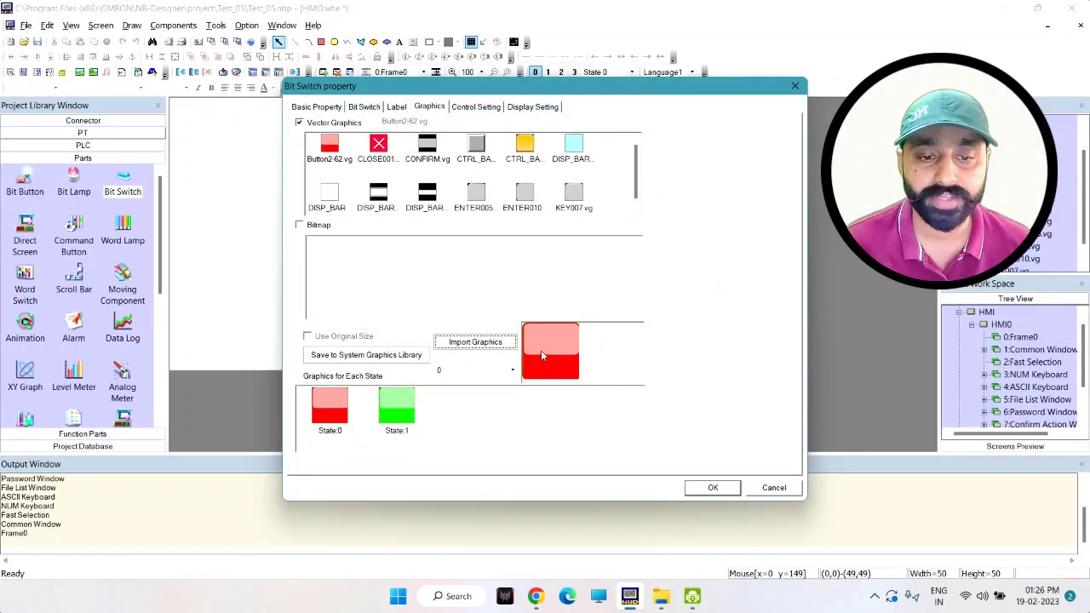
# Step: Accept the switch properties, place the bit switch in Frame0's upper-left area and enlarge it to about 127 by 76
pyautogui.click(714, 488)
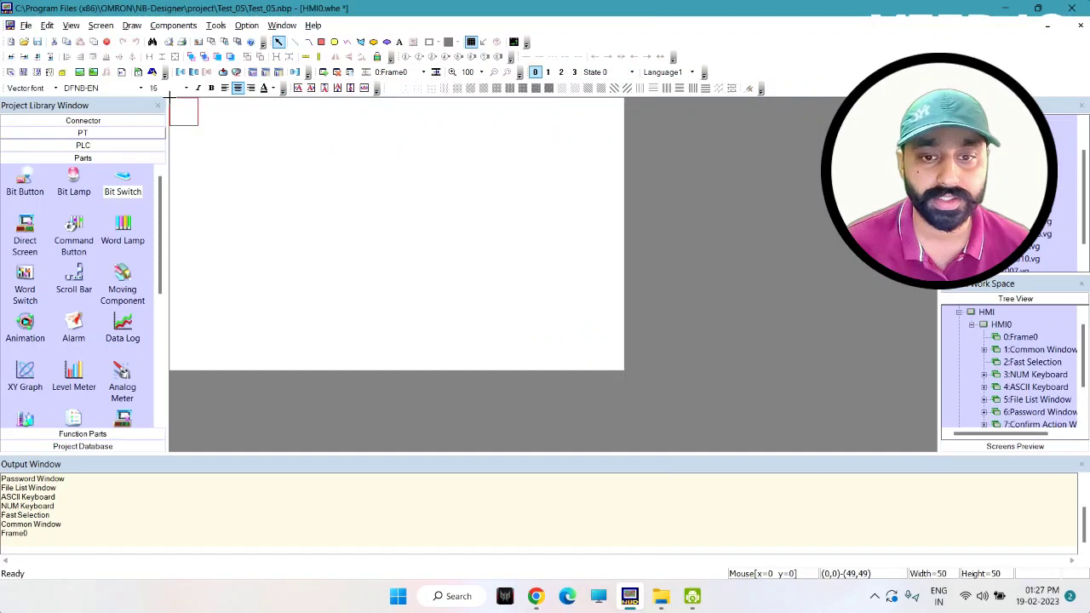
pyautogui.click(232, 174)
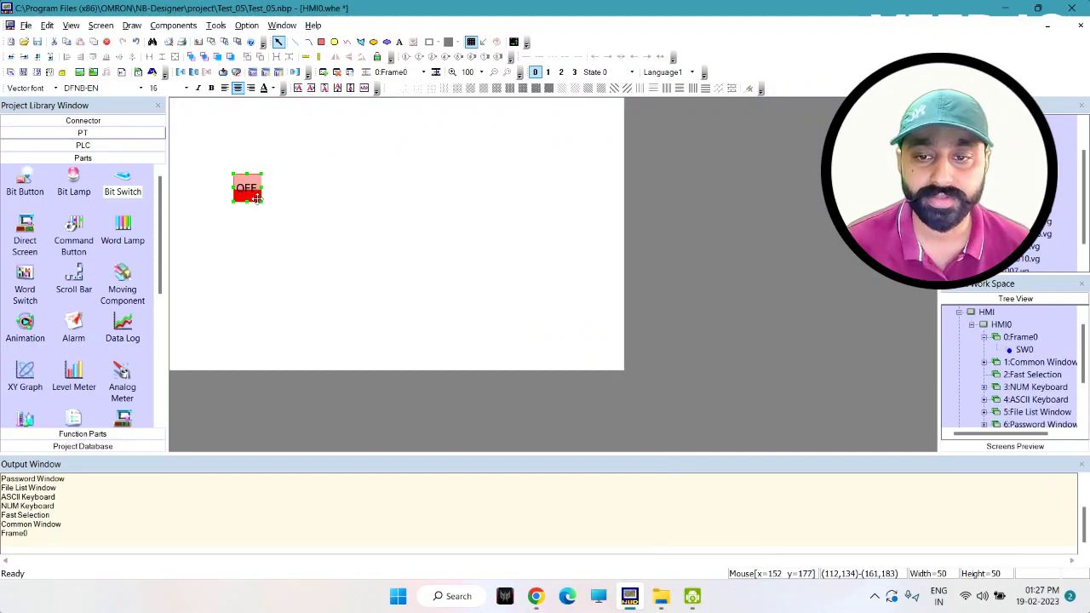
pyautogui.moveTo(264, 201); pyautogui.dragTo(306, 218)
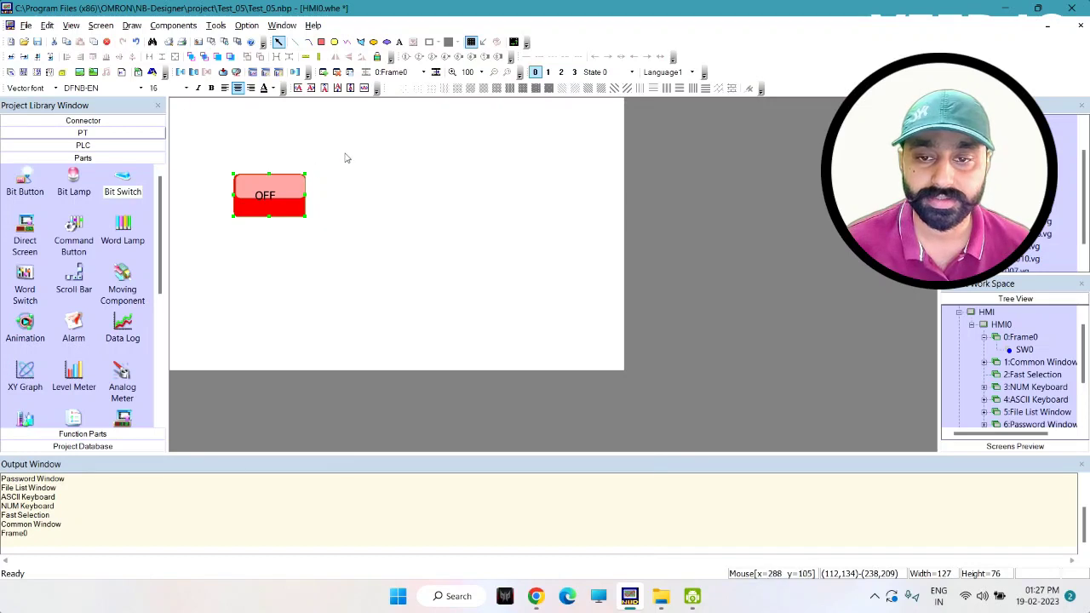
# Step: Set the bit switch's label font size to 20 for both state 0 and state 1
pyautogui.click(187, 88)
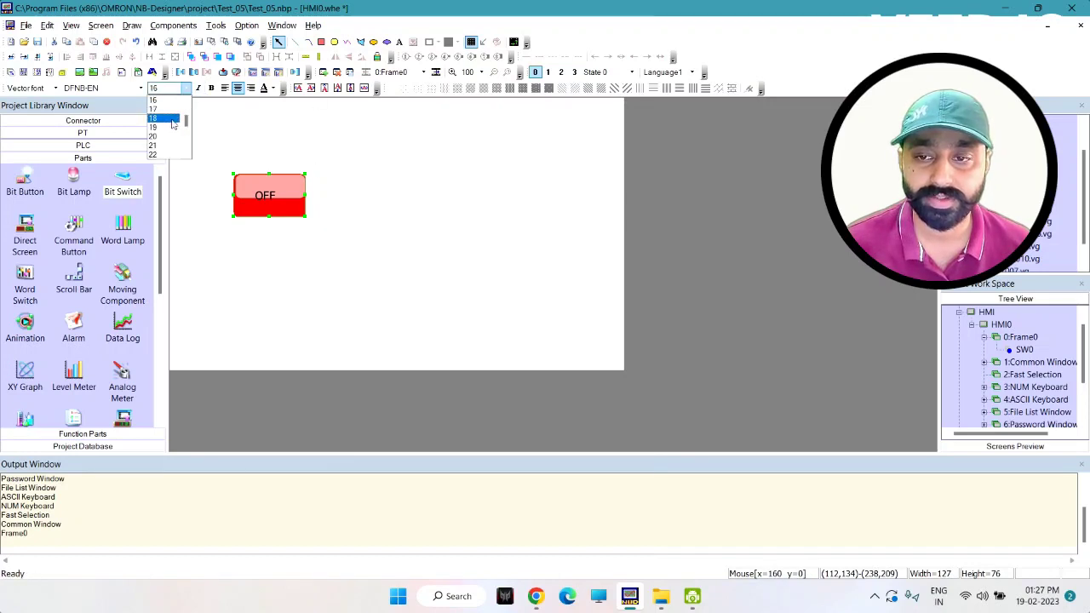
pyautogui.click(173, 136)
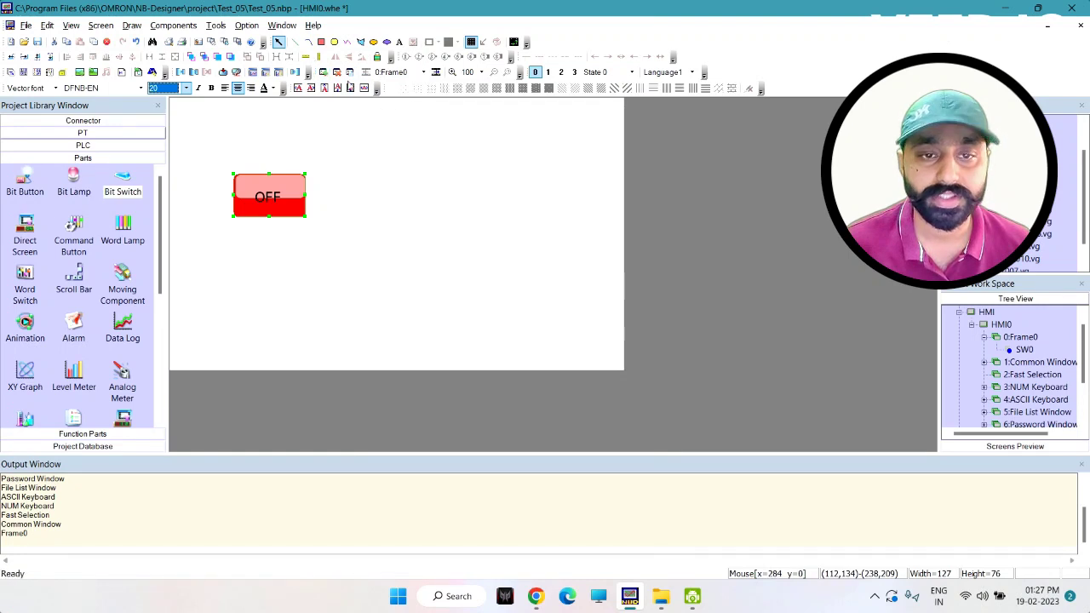
pyautogui.click(548, 72)
pyautogui.click(549, 73)
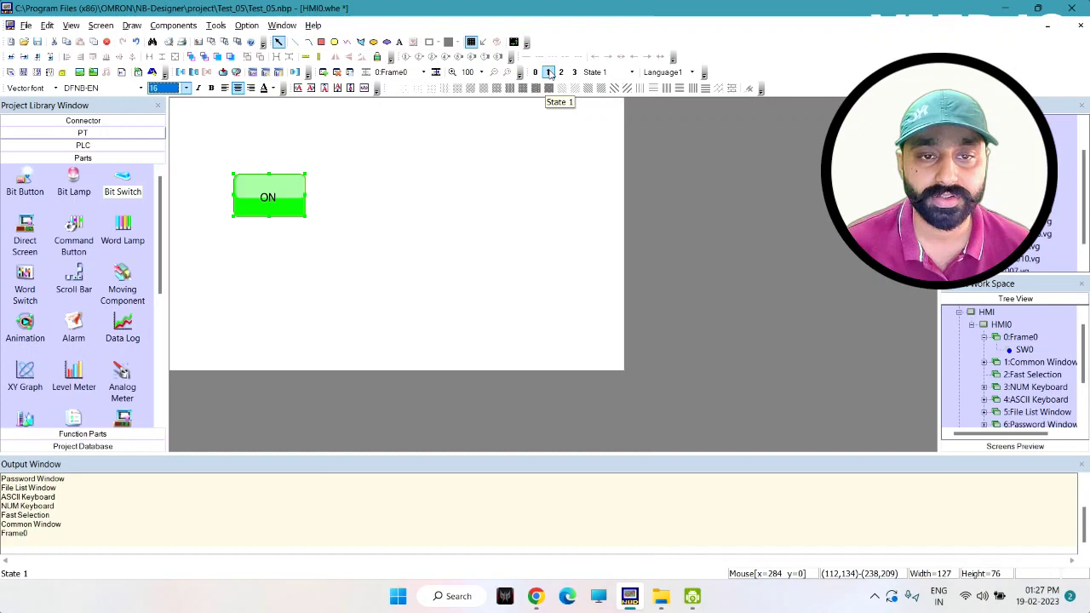
pyautogui.click(185, 88)
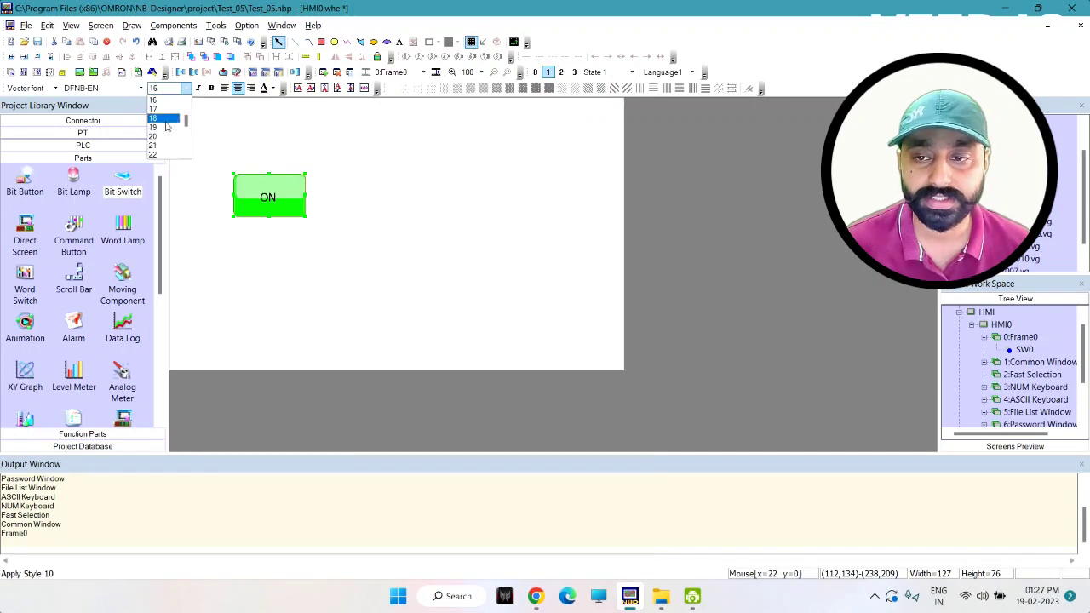
pyautogui.click(169, 134)
pyautogui.click(315, 135)
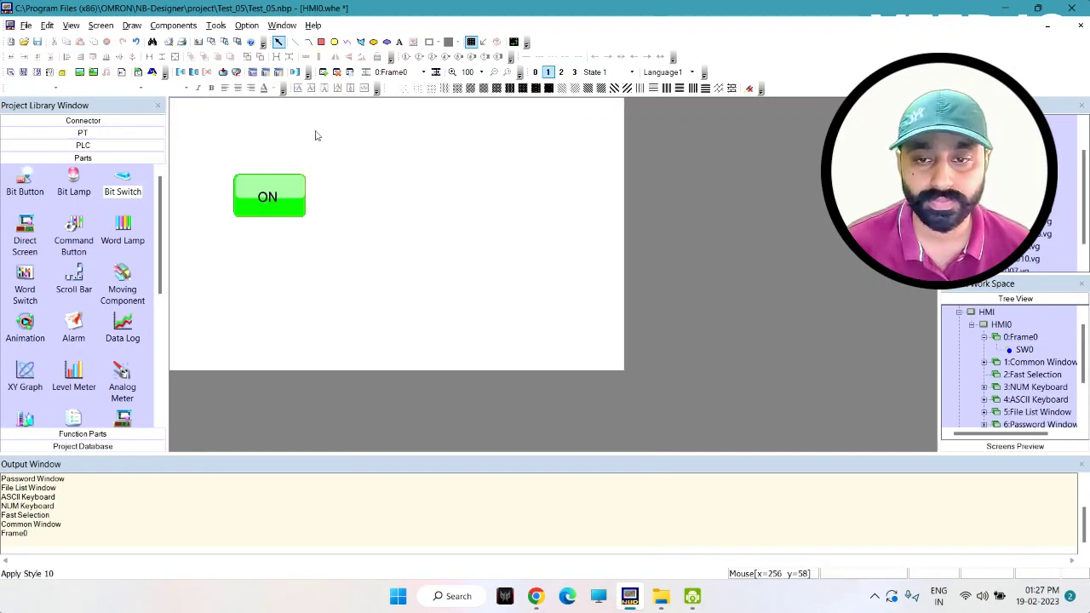
# Step: Return the display to state 0 and center the OFF label within the bit switch
pyautogui.click(535, 74)
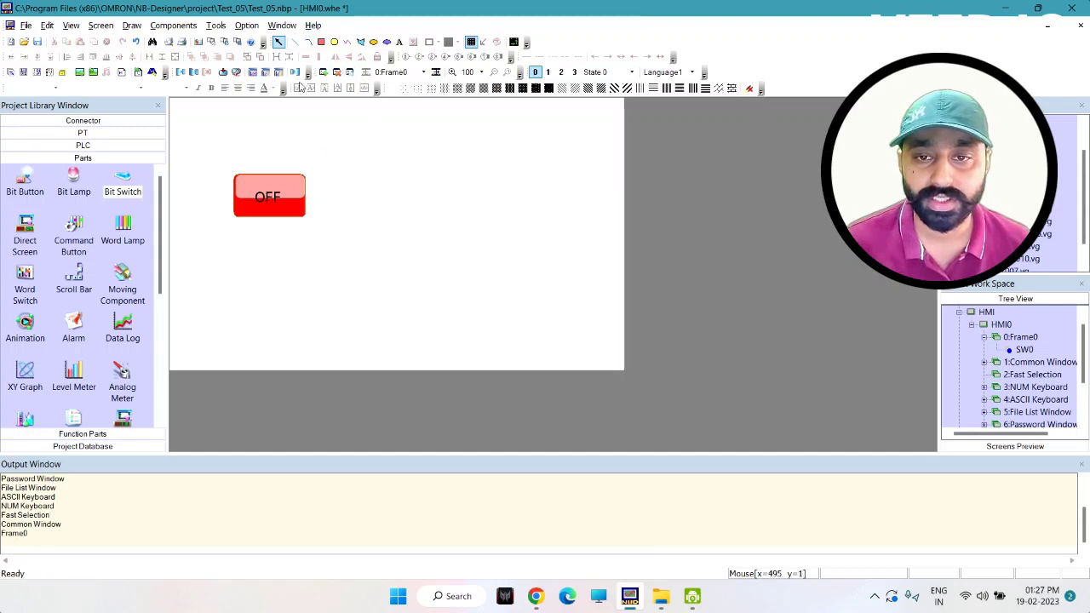
pyautogui.click(281, 181)
pyautogui.click(348, 89)
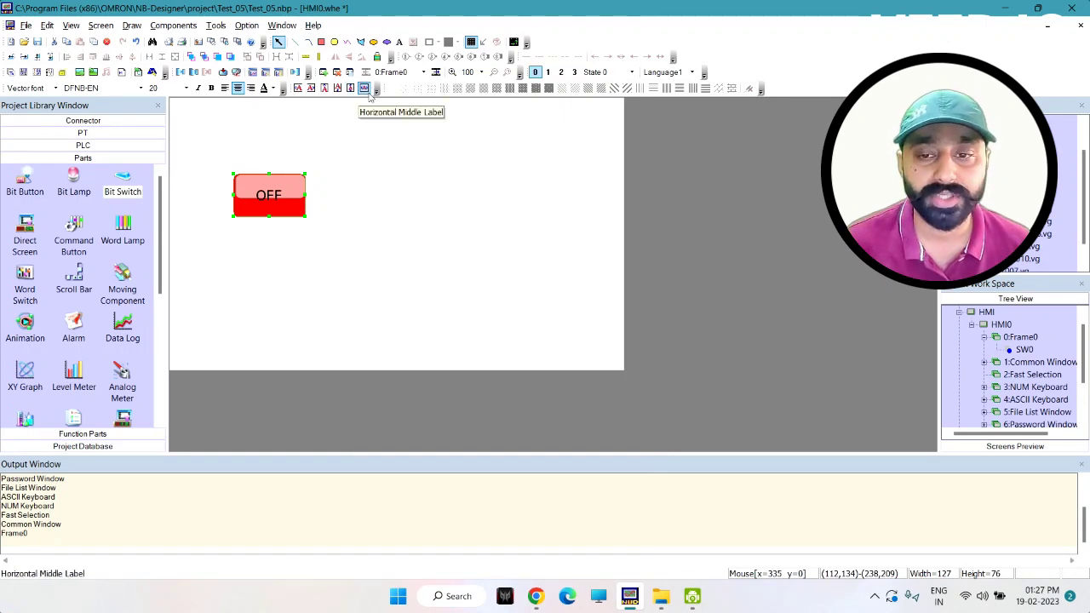
pyautogui.click(337, 161)
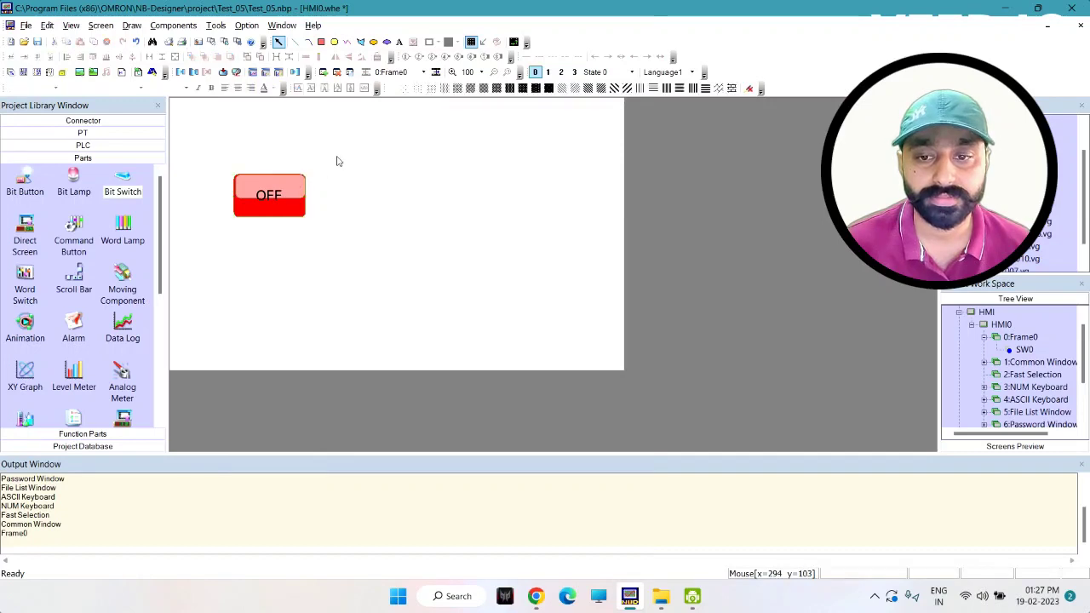
# Step: Add a Bit Lamp to Frame0 with read address LB 0, type Normal and no label text
pyautogui.click(78, 177)
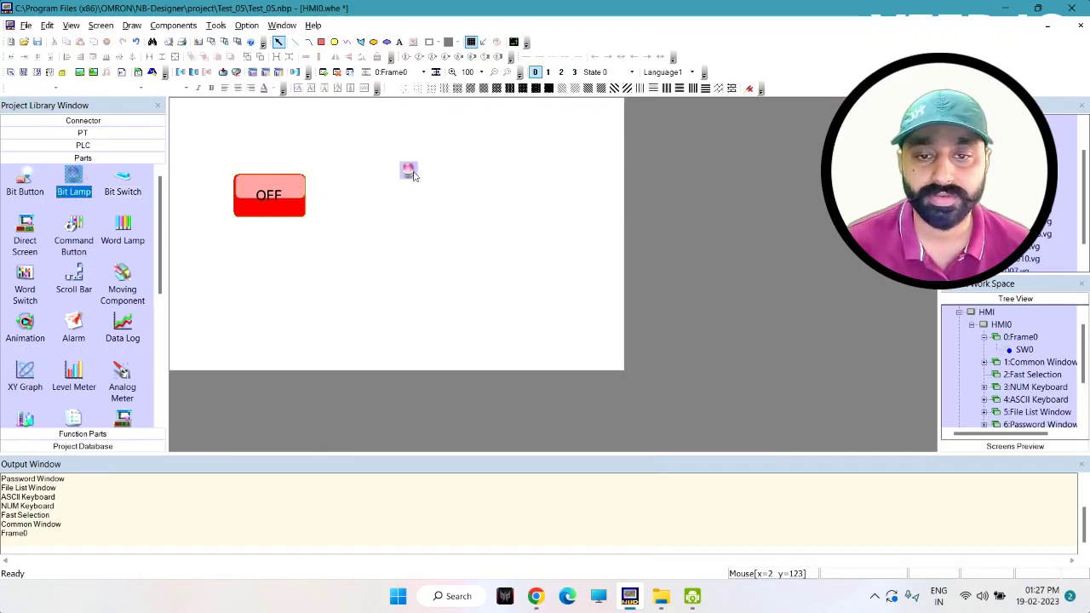
pyautogui.click(414, 175)
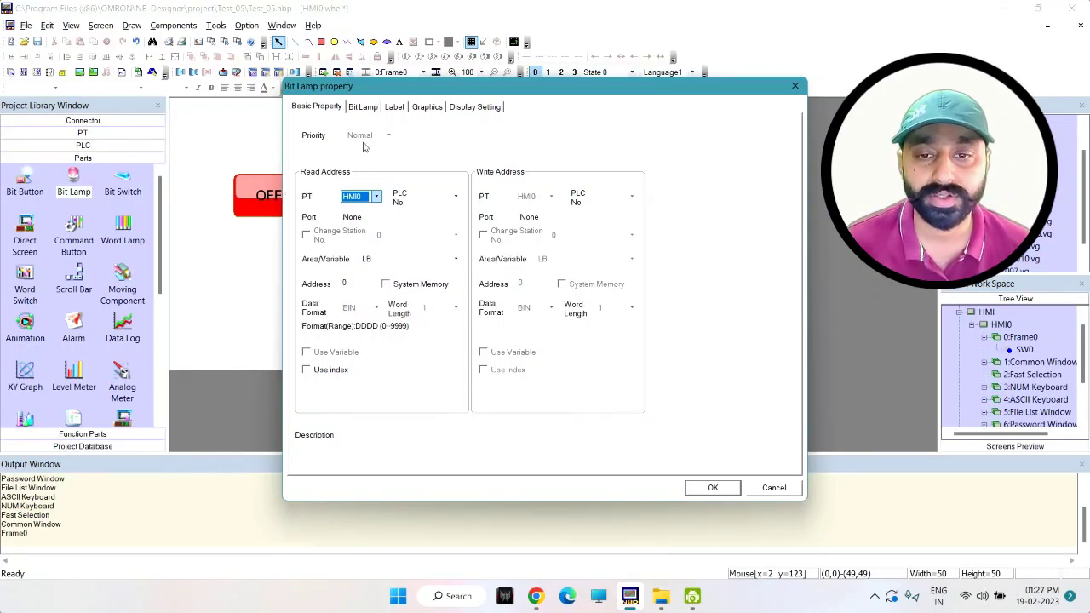
pyautogui.click(372, 107)
pyautogui.click(394, 108)
pyautogui.click(366, 108)
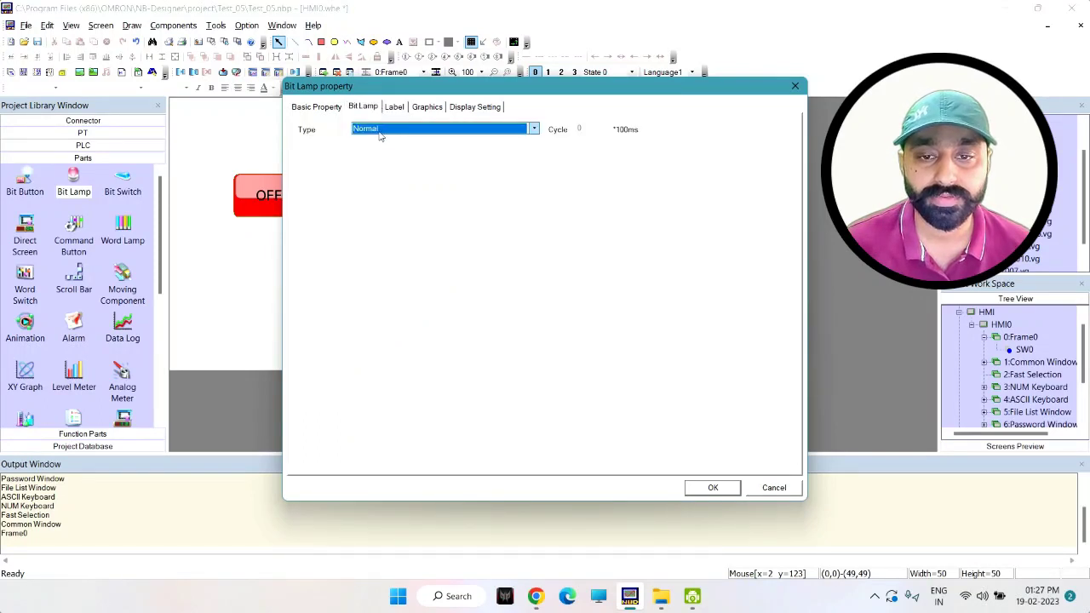
pyautogui.click(392, 109)
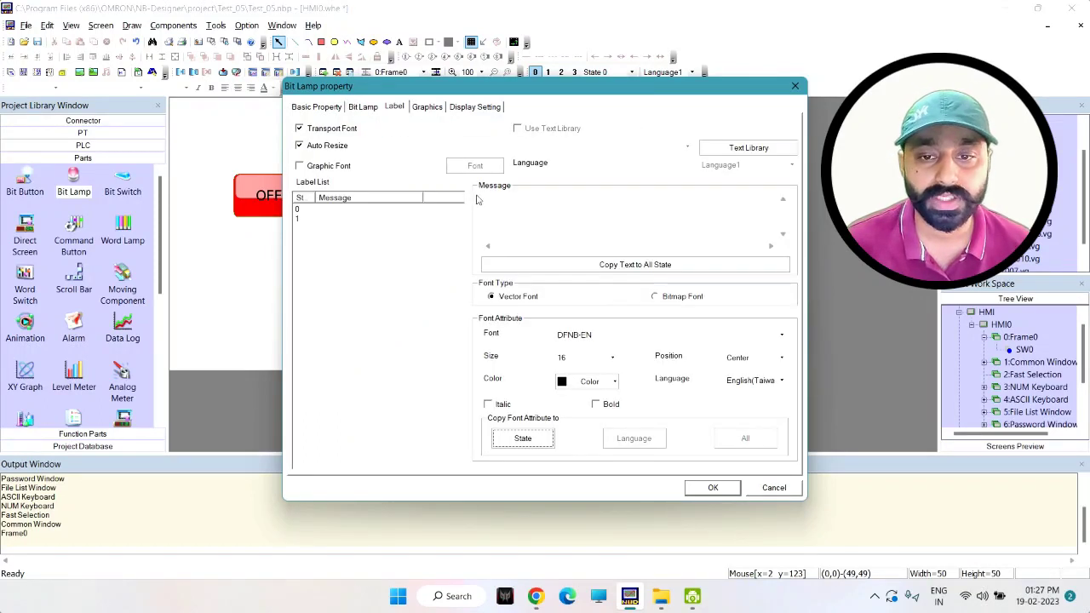
# Step: Import Lamp2State2-00.vg from the system library's vg lamp folder as the bit lamp's graphic and accept the lamp properties
pyautogui.click(428, 109)
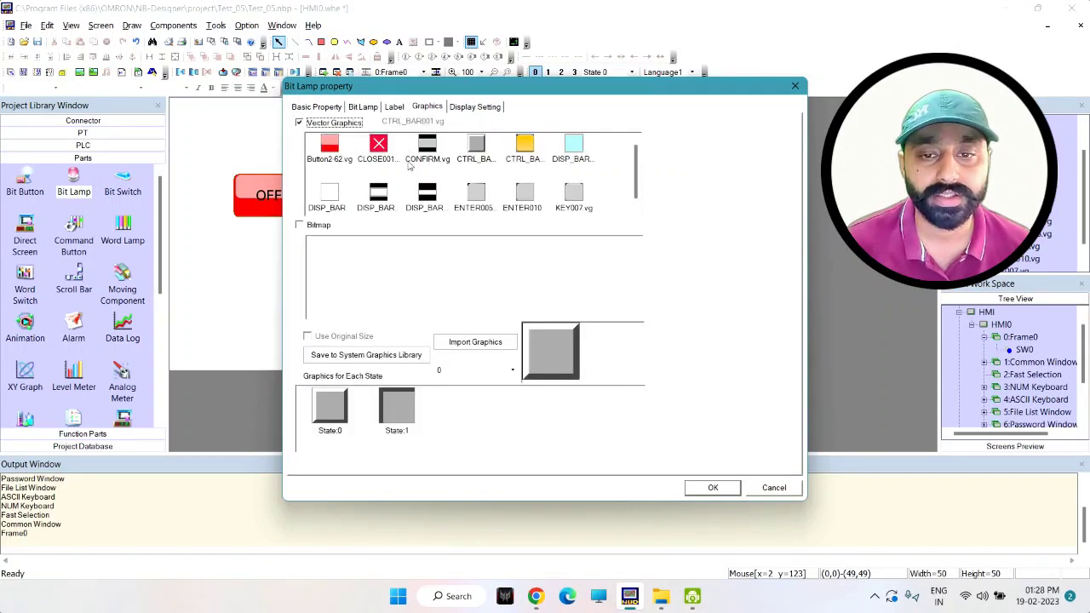
pyautogui.click(490, 345)
pyautogui.doubleClick(402, 195)
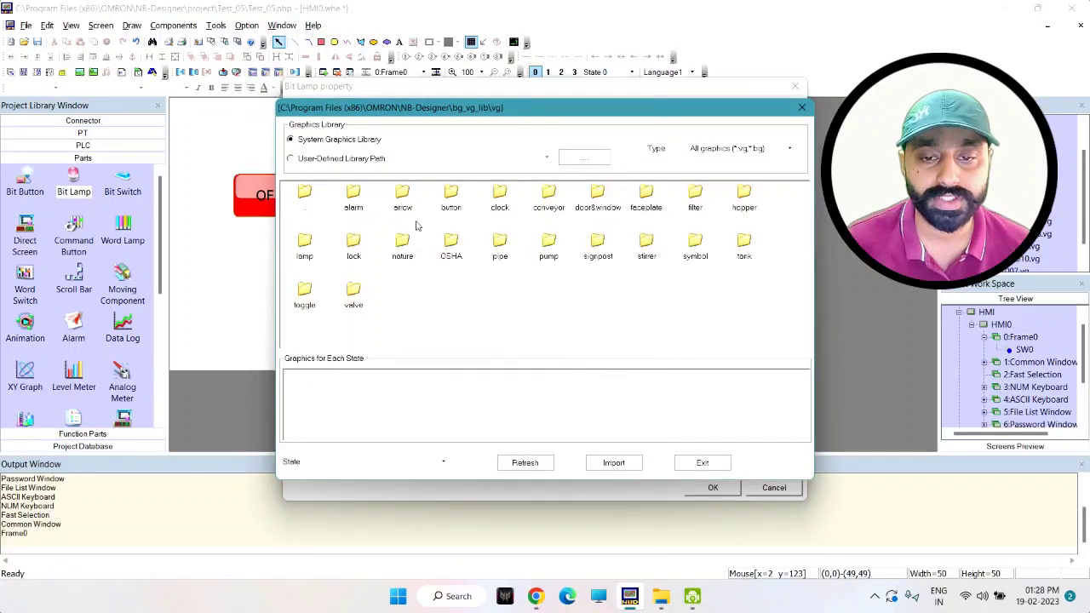
pyautogui.doubleClick(305, 242)
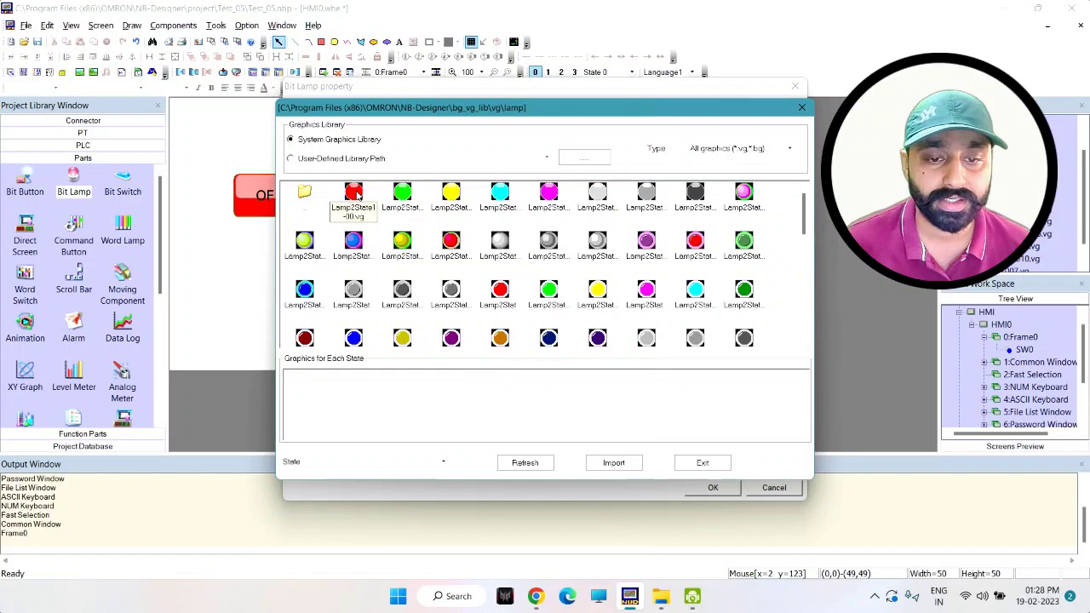
pyautogui.click(498, 288)
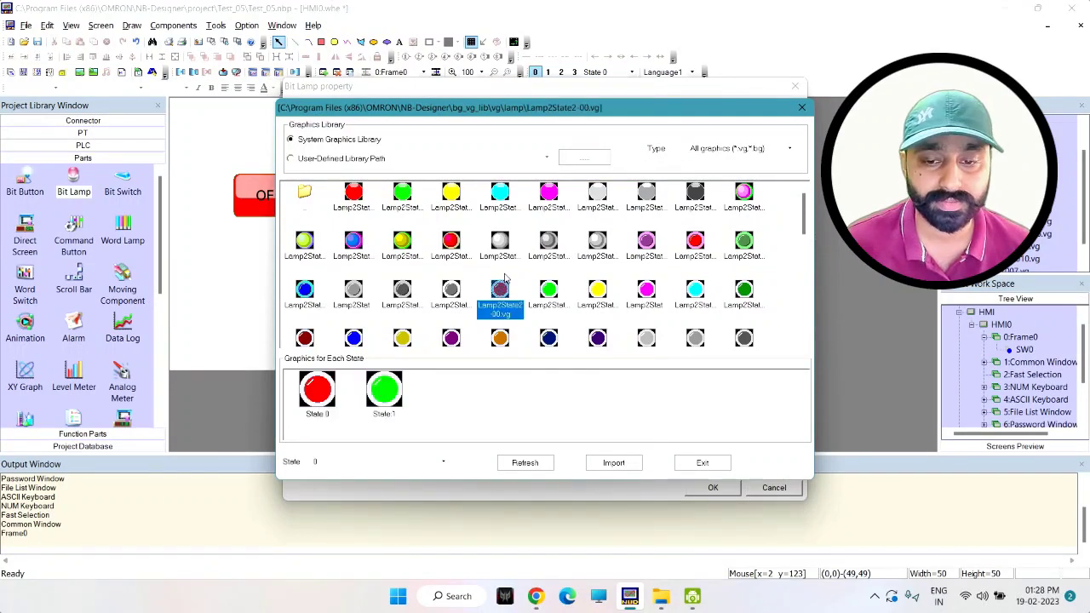
pyautogui.scroll(-1, 555, 239)
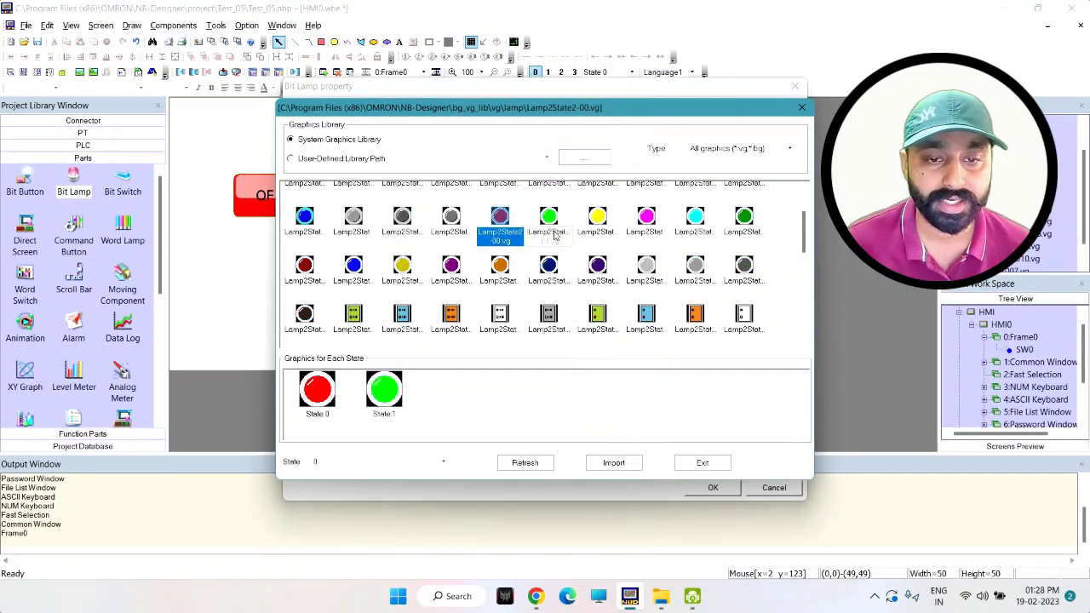
pyautogui.scroll(1, 554, 235)
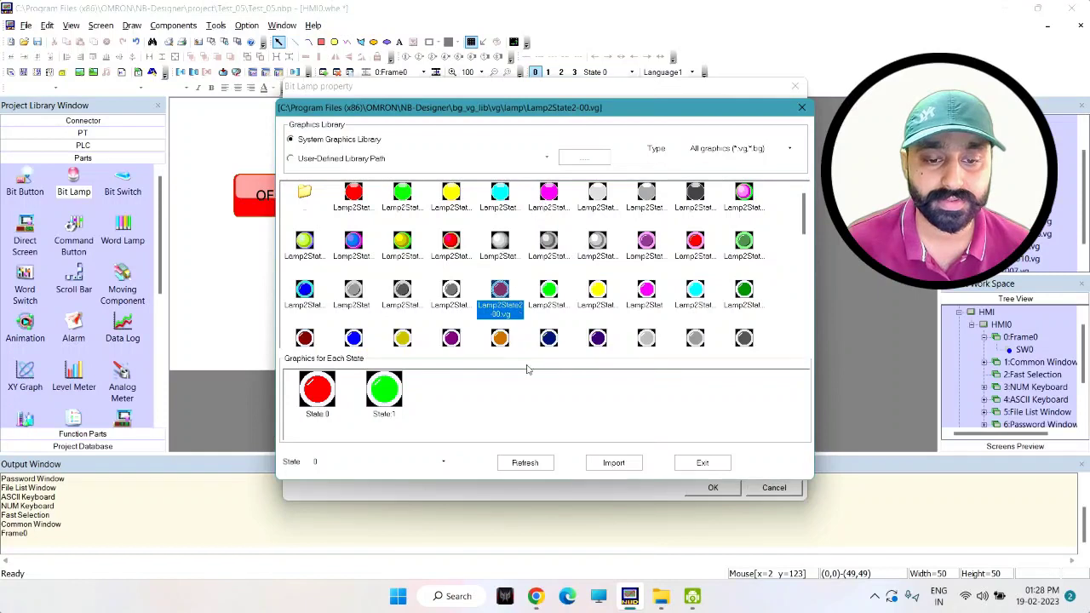
pyautogui.click(610, 468)
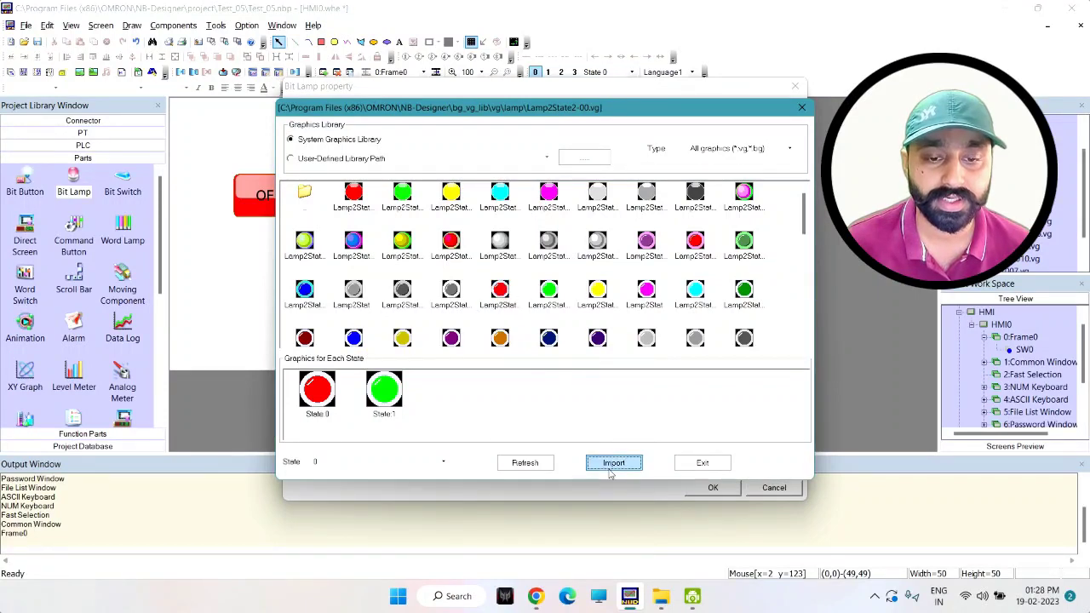
pyautogui.click(701, 462)
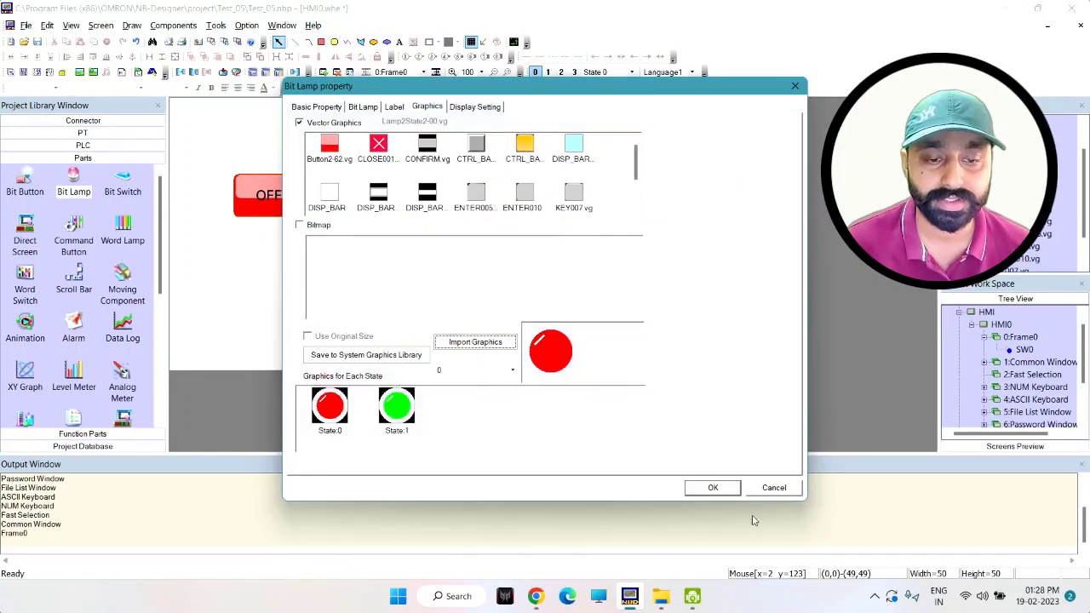
pyautogui.click(731, 488)
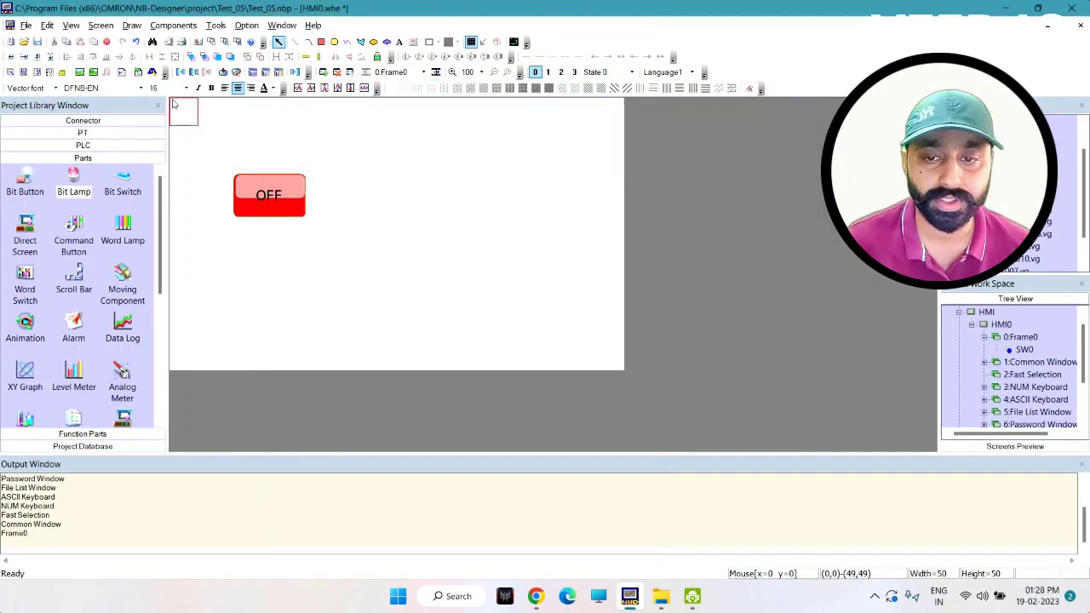
# Step: Place the bit lamp beside the OFF switch and enlarge it to about 115 by 112 pixels
pyautogui.click(338, 177)
pyautogui.moveTo(367, 205); pyautogui.dragTo(405, 241)
pyautogui.moveTo(375, 208); pyautogui.dragTo(404, 195)
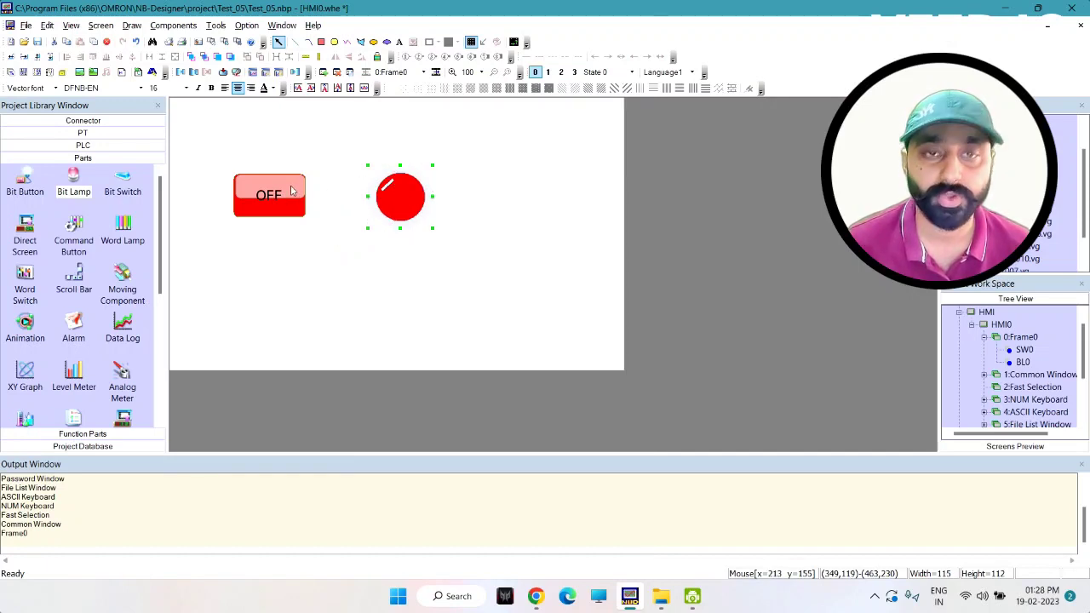
# Step: Align the bit switch and lamp on their horizontal midline and center the pair both horizontally and vertically on Frame0
pyautogui.moveTo(189, 138); pyautogui.dragTo(511, 275)
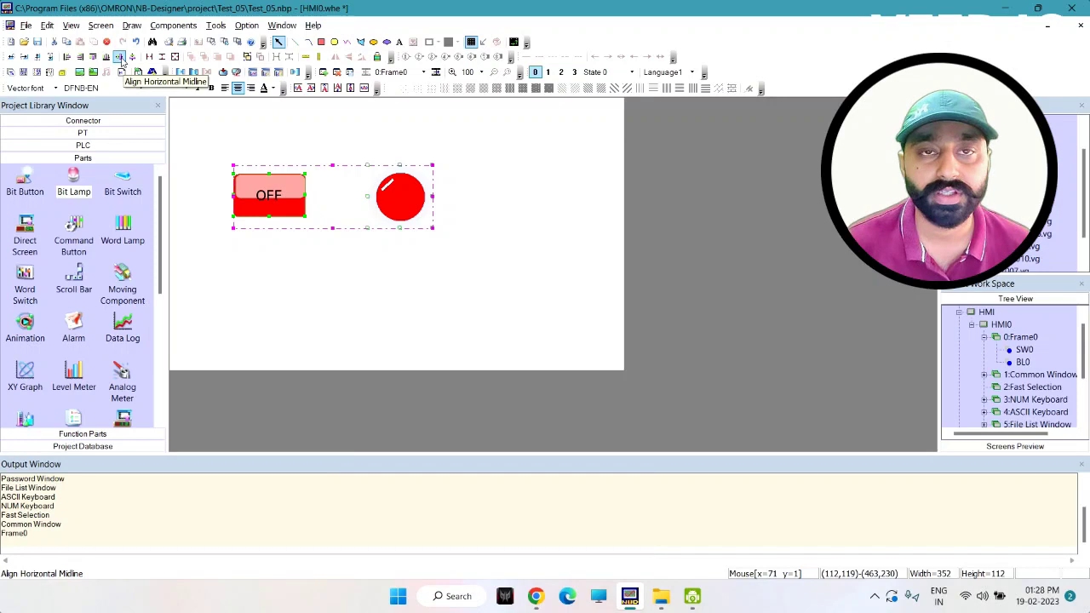
pyautogui.click(121, 57)
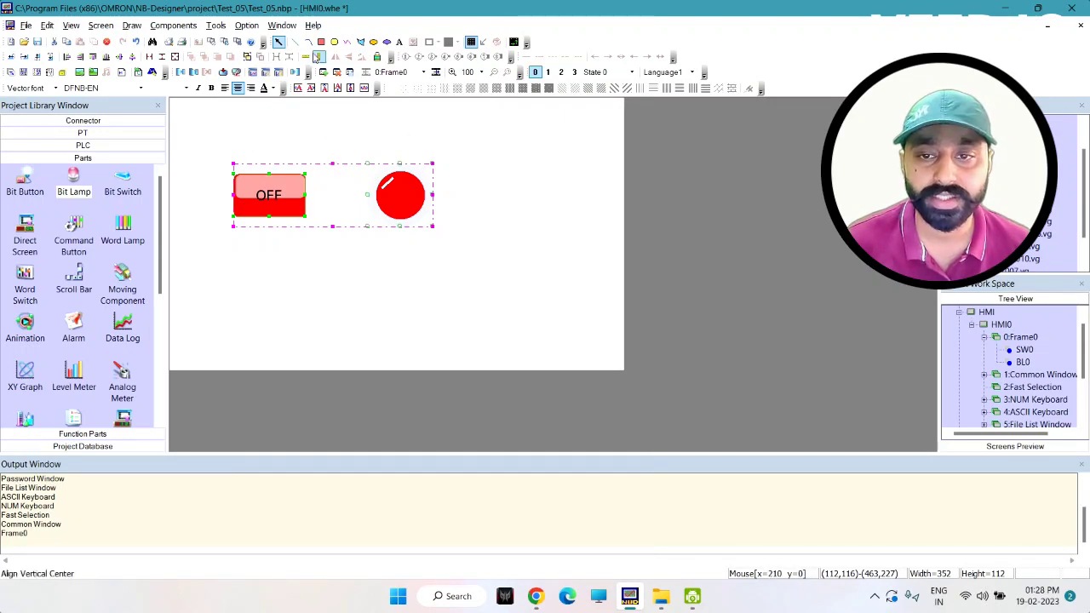
pyautogui.click(305, 56)
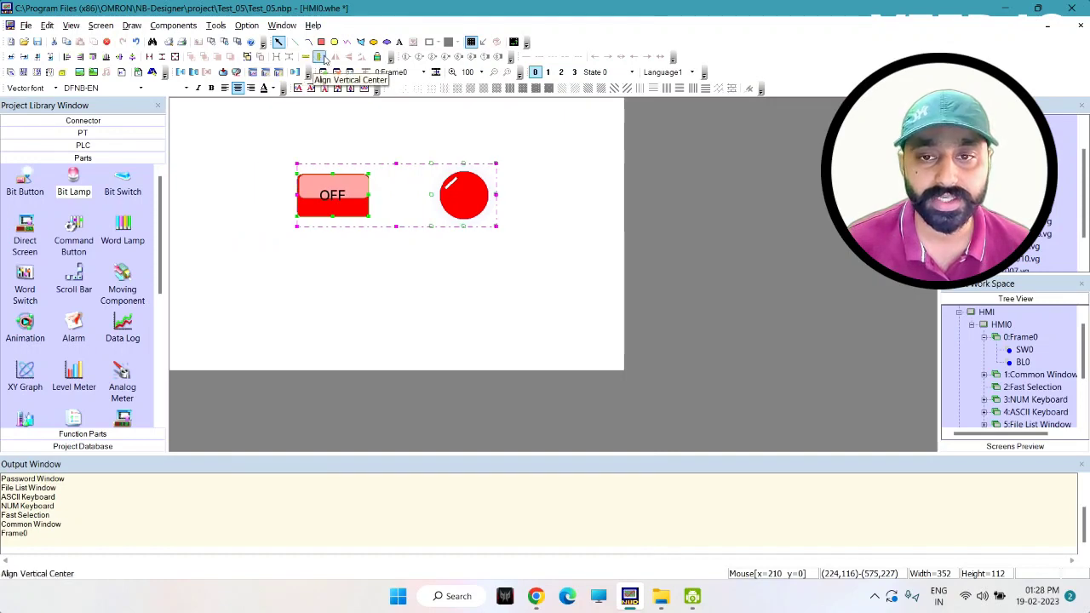
pyautogui.click(323, 58)
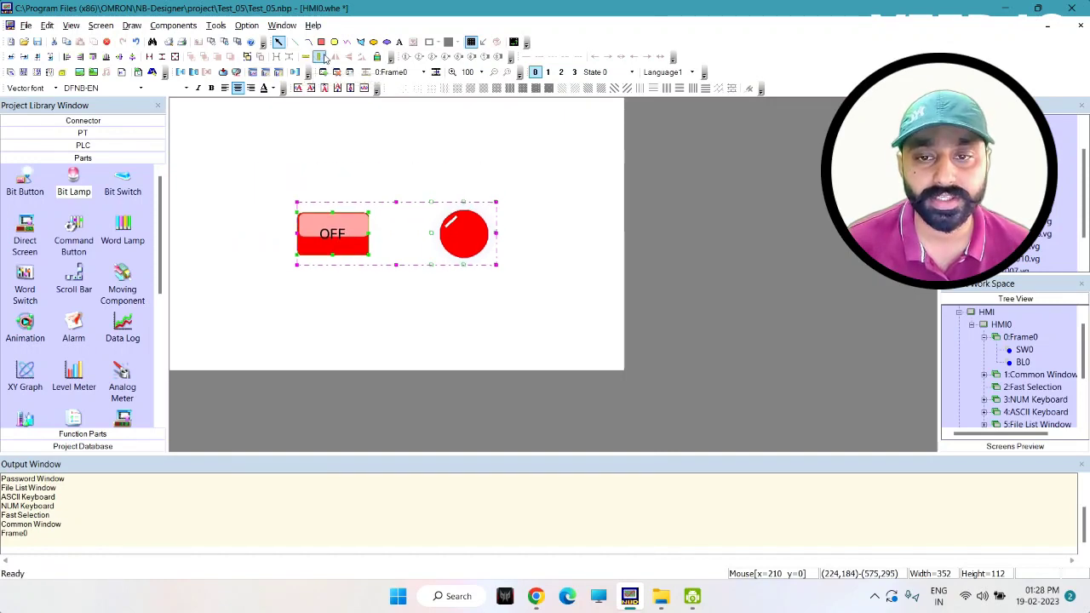
pyautogui.click(372, 168)
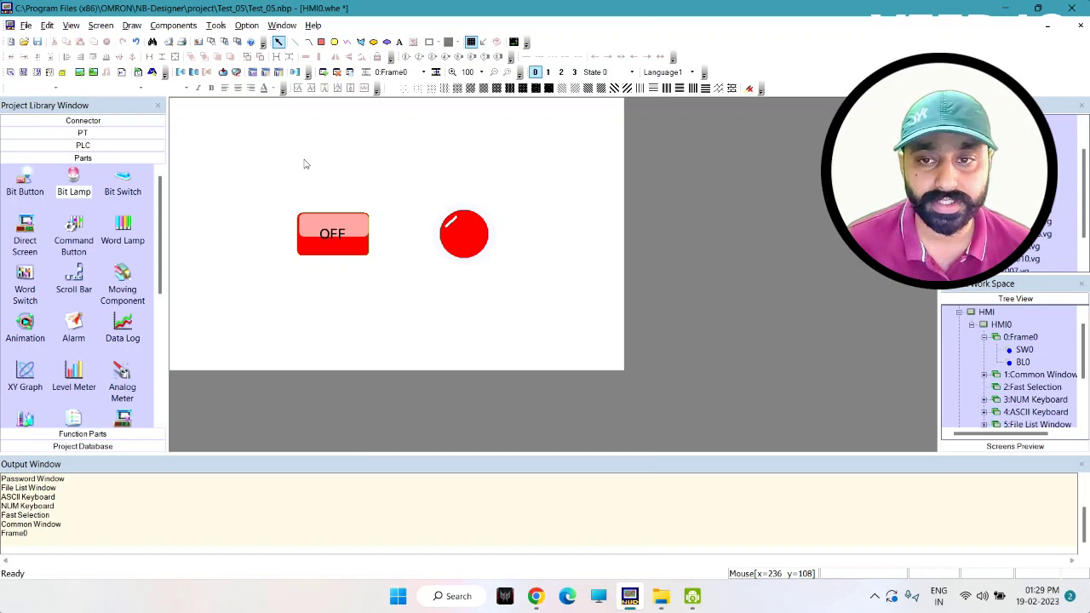
# Step: Compile the project and start an Offline Test of HMI0 in the simulator
pyautogui.click(218, 26)
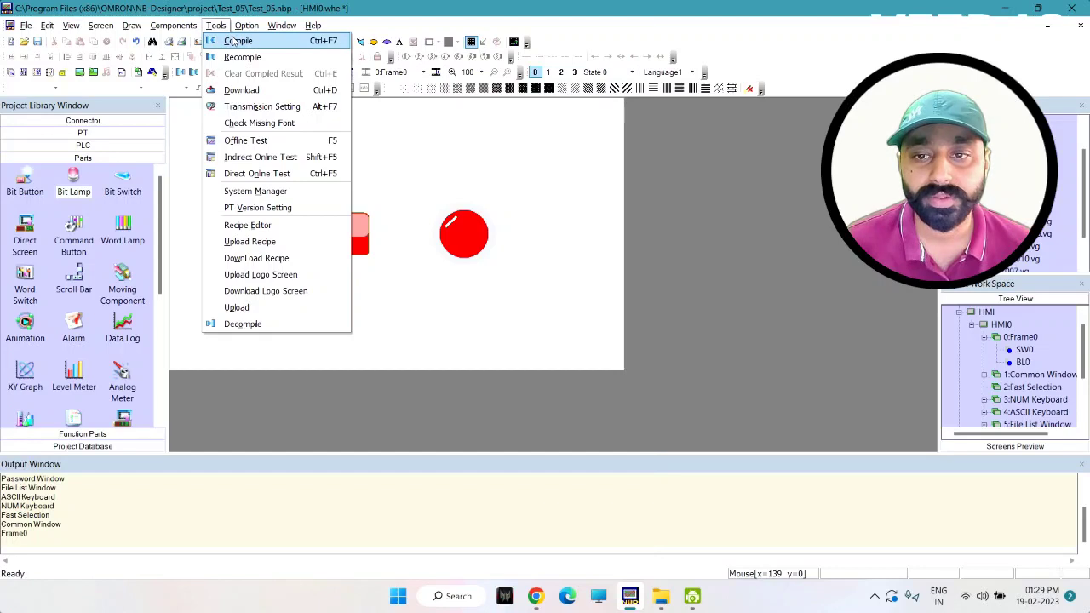
pyautogui.click(231, 41)
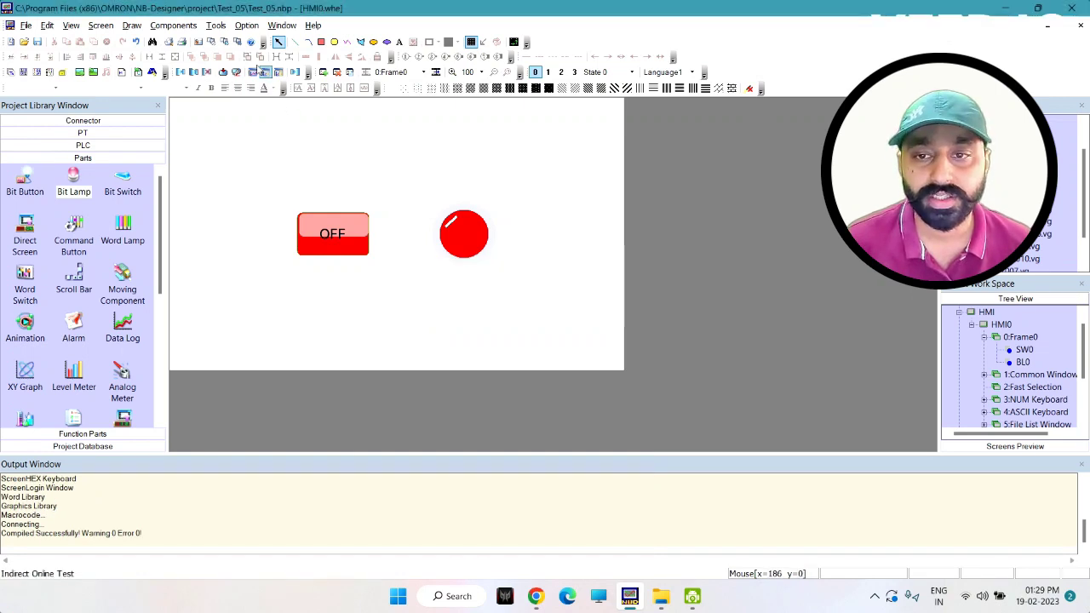
pyautogui.click(218, 25)
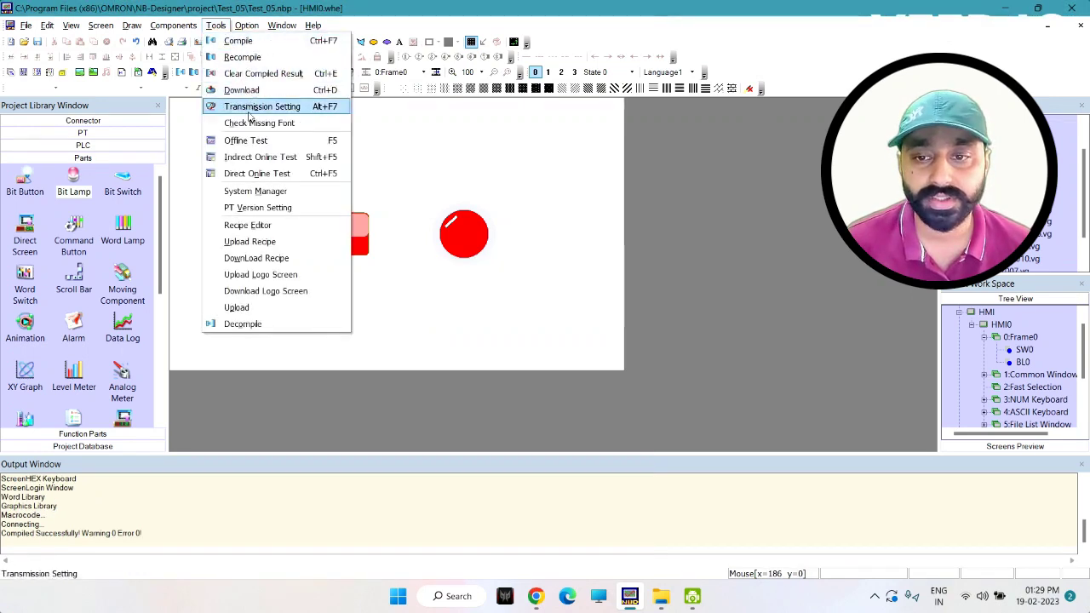
pyautogui.click(273, 145)
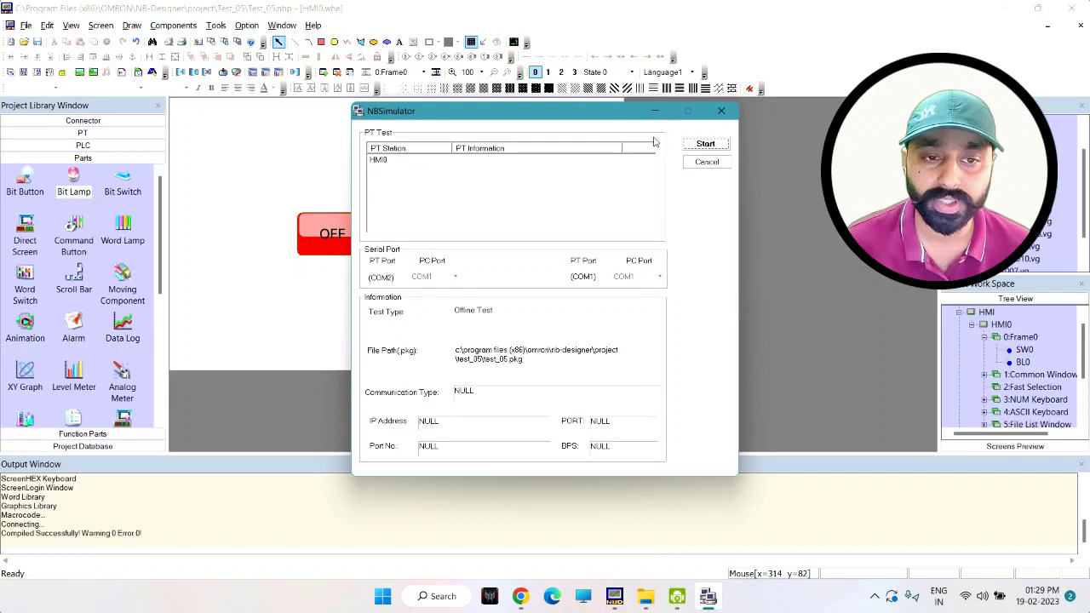
pyautogui.click(705, 145)
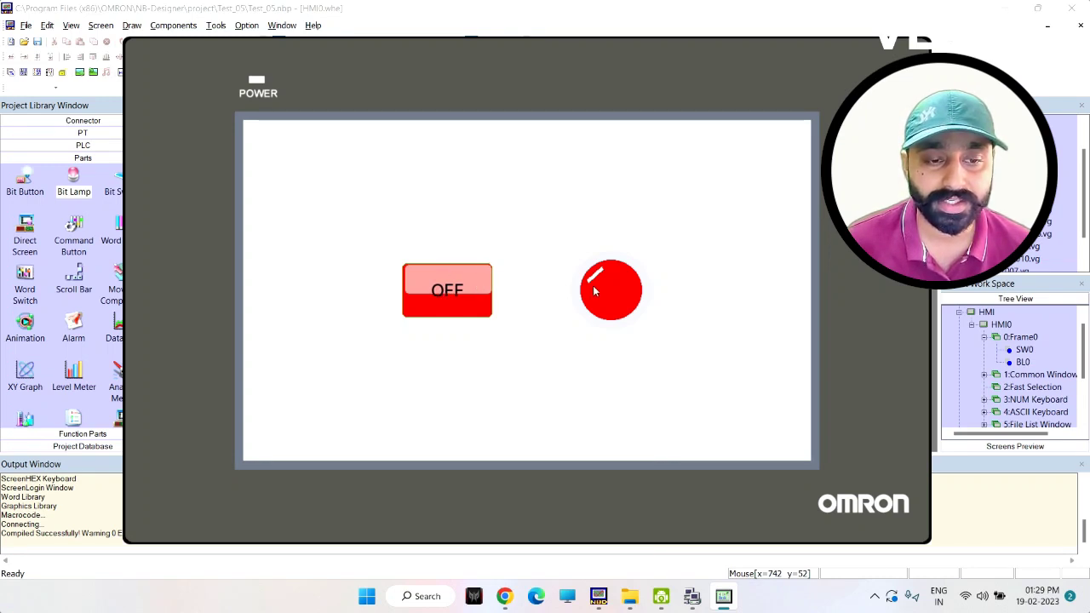
# Step: Operate the simulated bit switch repeatedly to check how the switch and the lamp respond
pyautogui.click(474, 286)
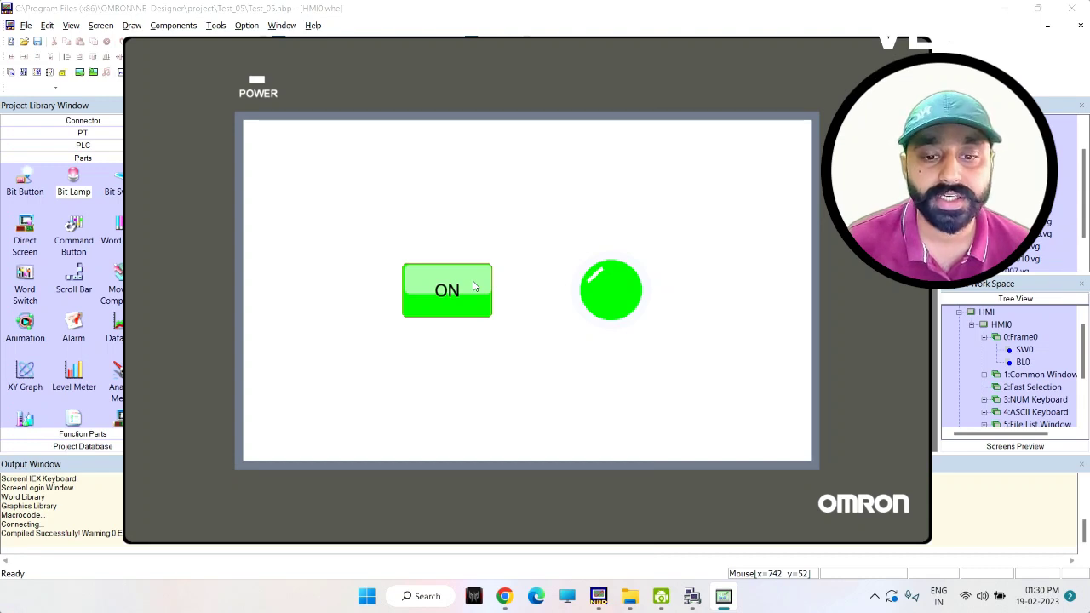
pyautogui.click(474, 286)
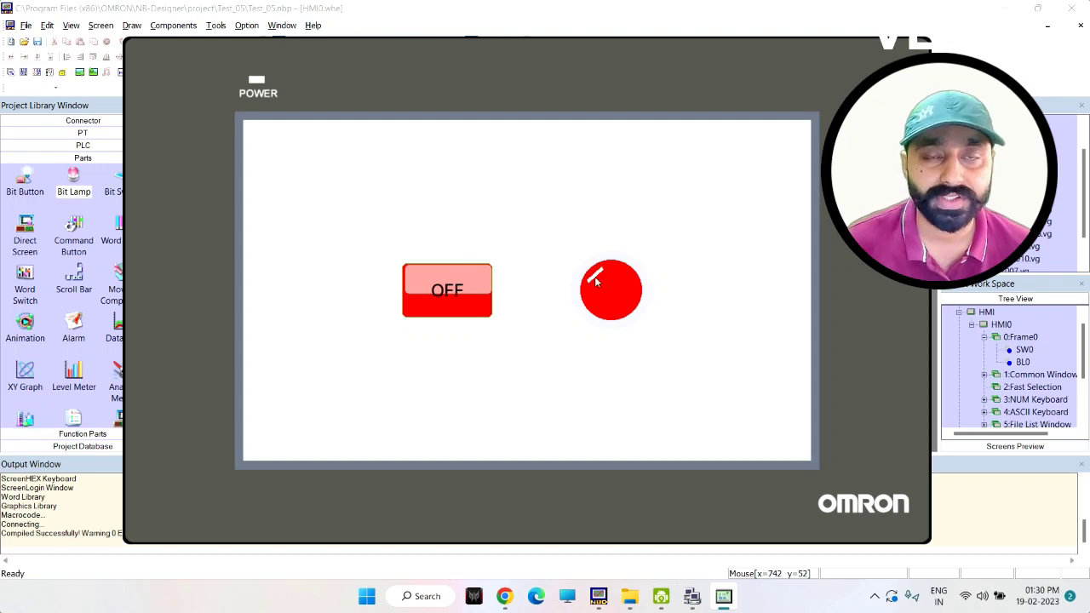
pyautogui.click(478, 286)
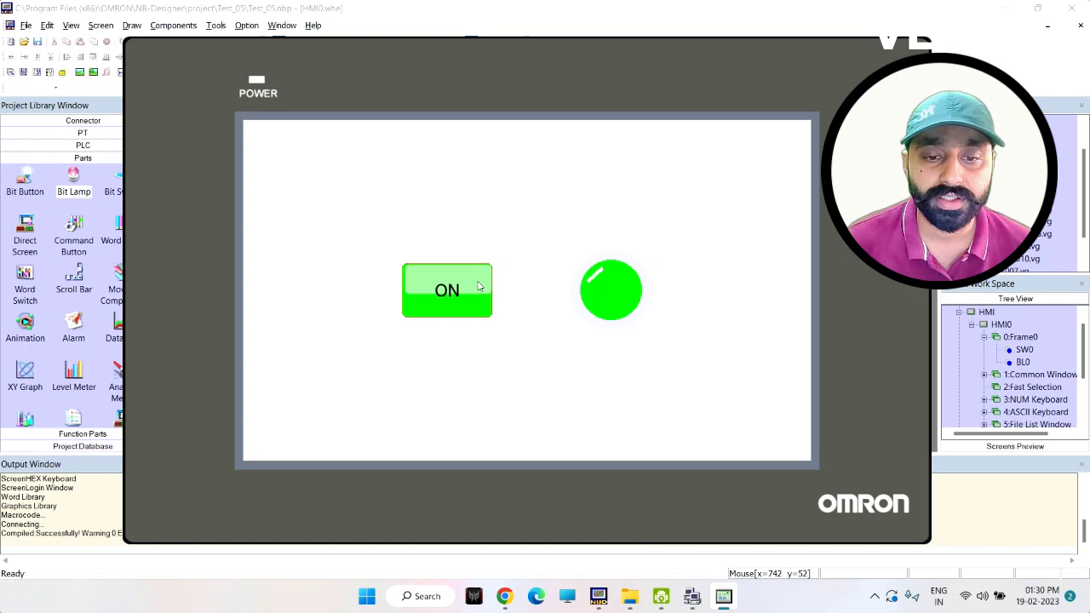
pyautogui.click(476, 286)
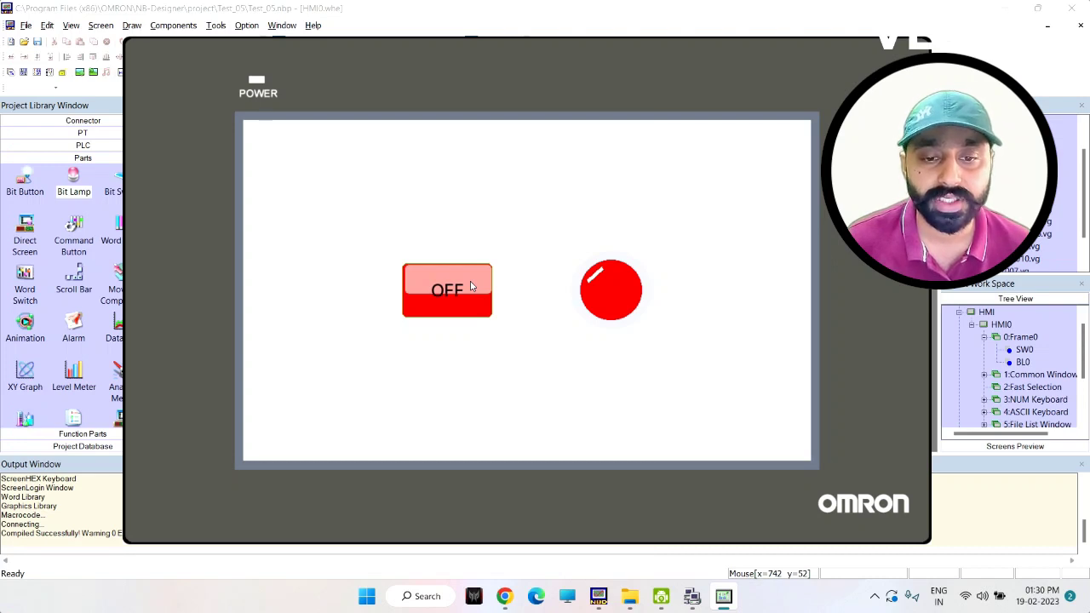
pyautogui.click(471, 286)
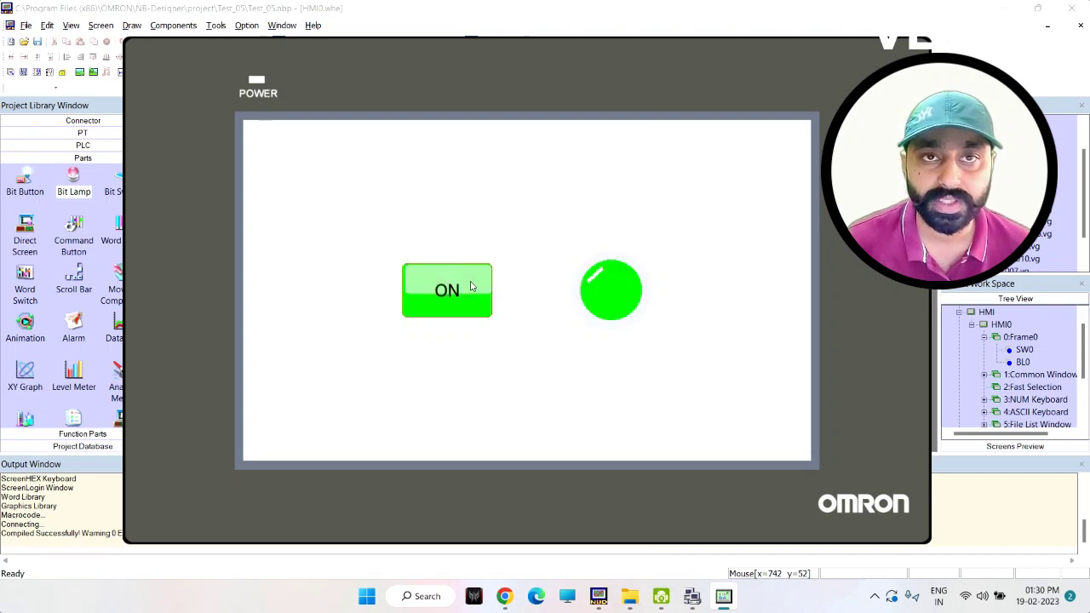
pyautogui.click(471, 286)
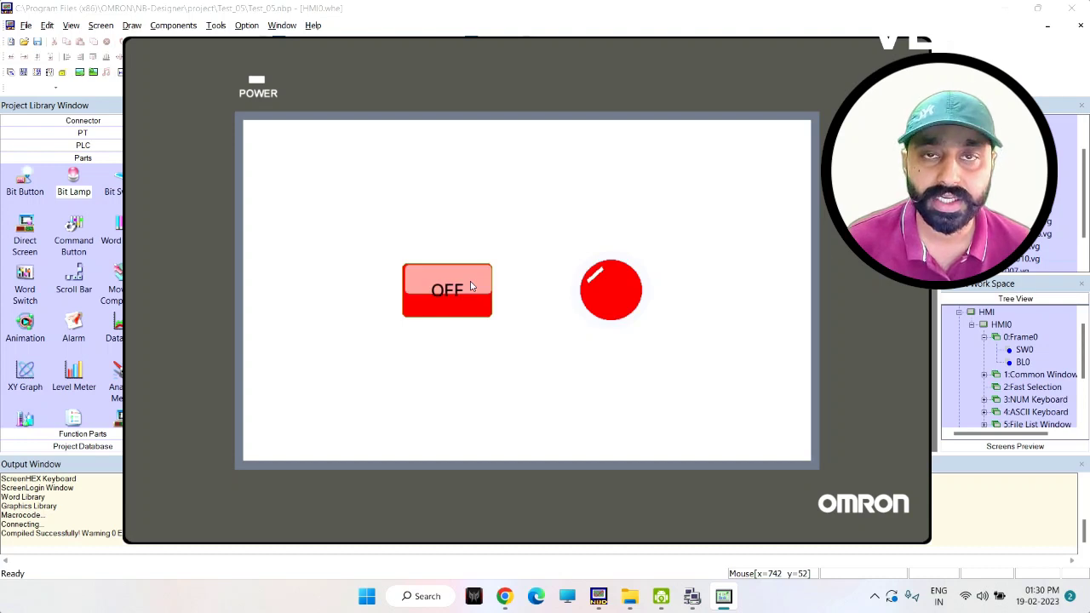
pyautogui.click(471, 286)
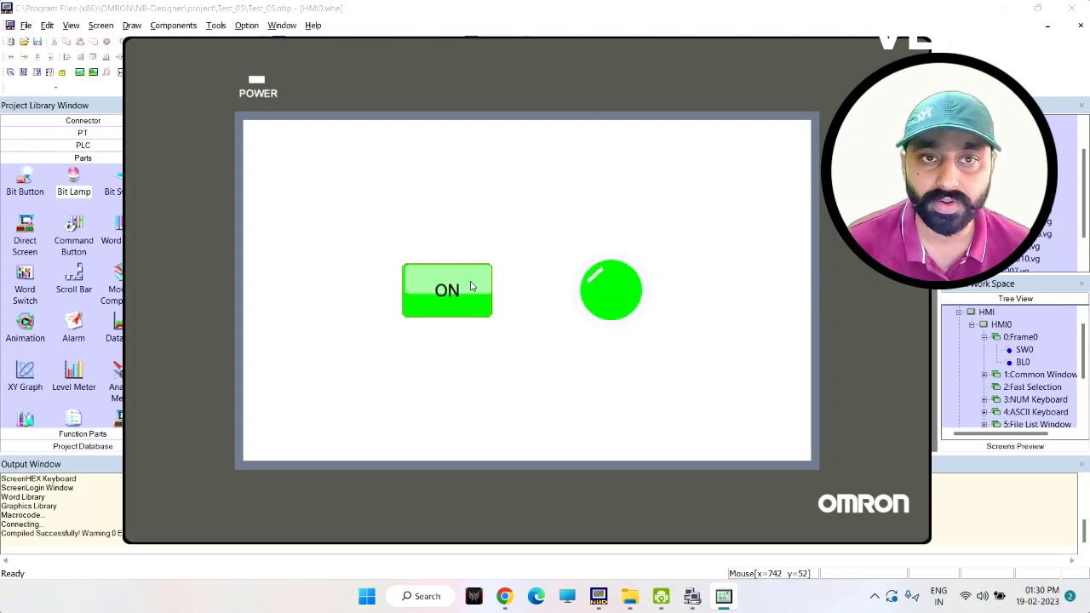
pyautogui.click(471, 286)
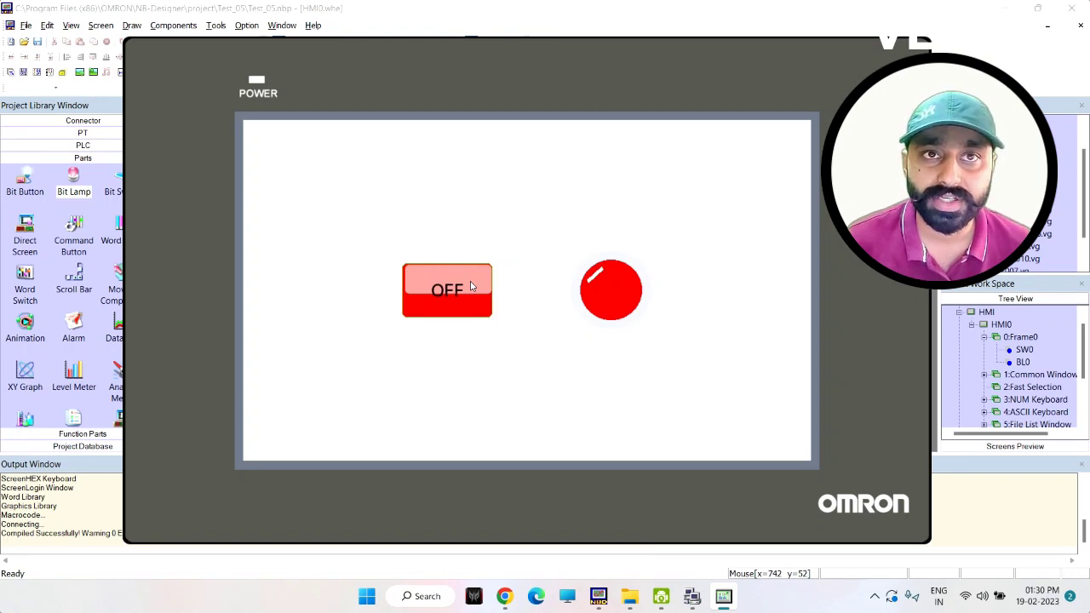
pyautogui.click(472, 286)
pyautogui.click(472, 286)
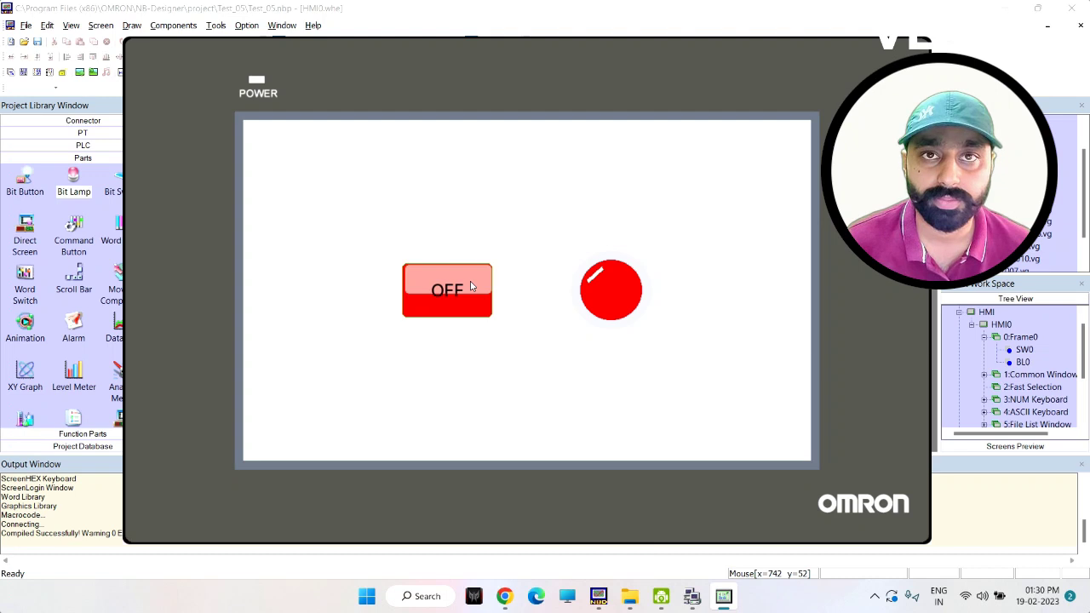